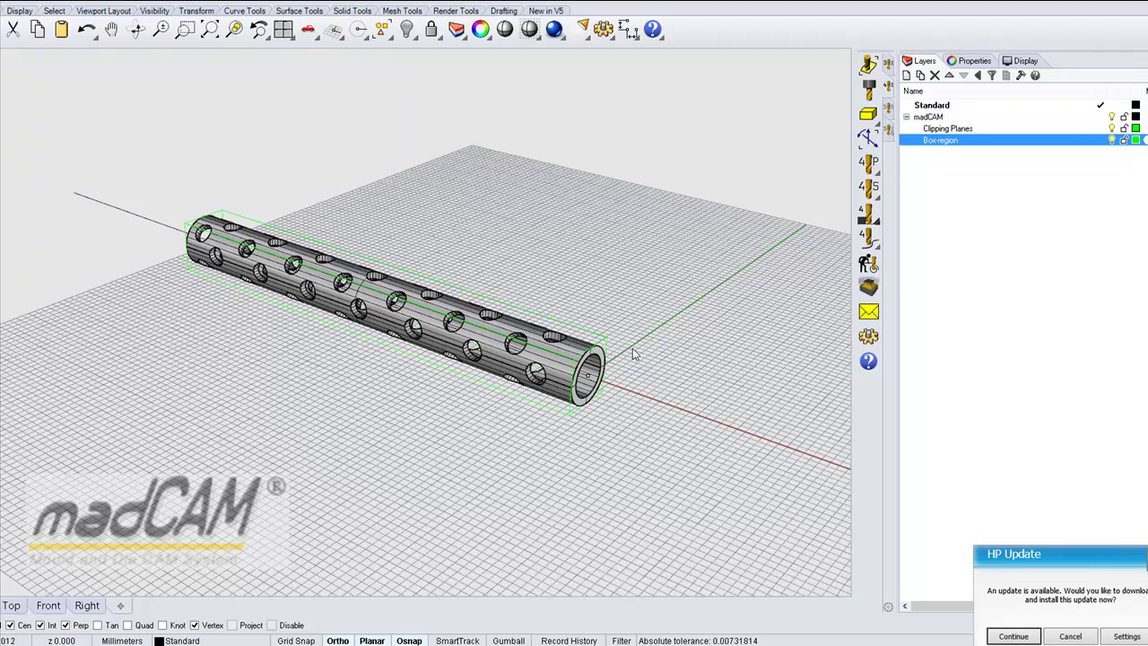
Inspect the perforated tube and its holes from several angles and distances.
right_drag(599, 373, 615, 352)
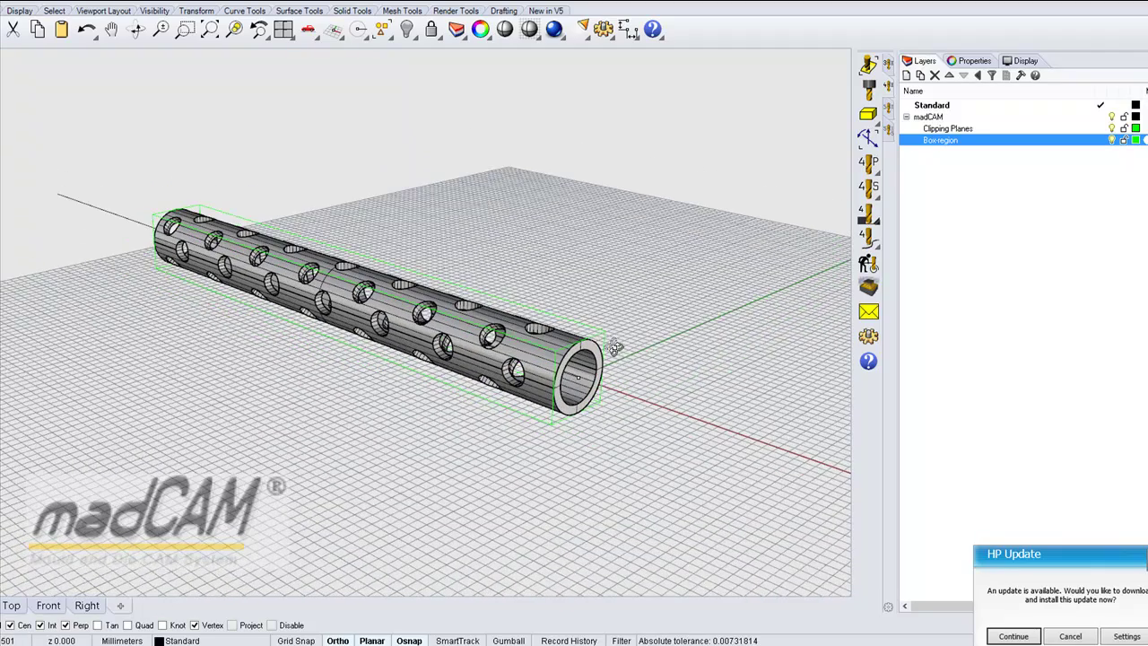
scroll(534, 352, up, 5)
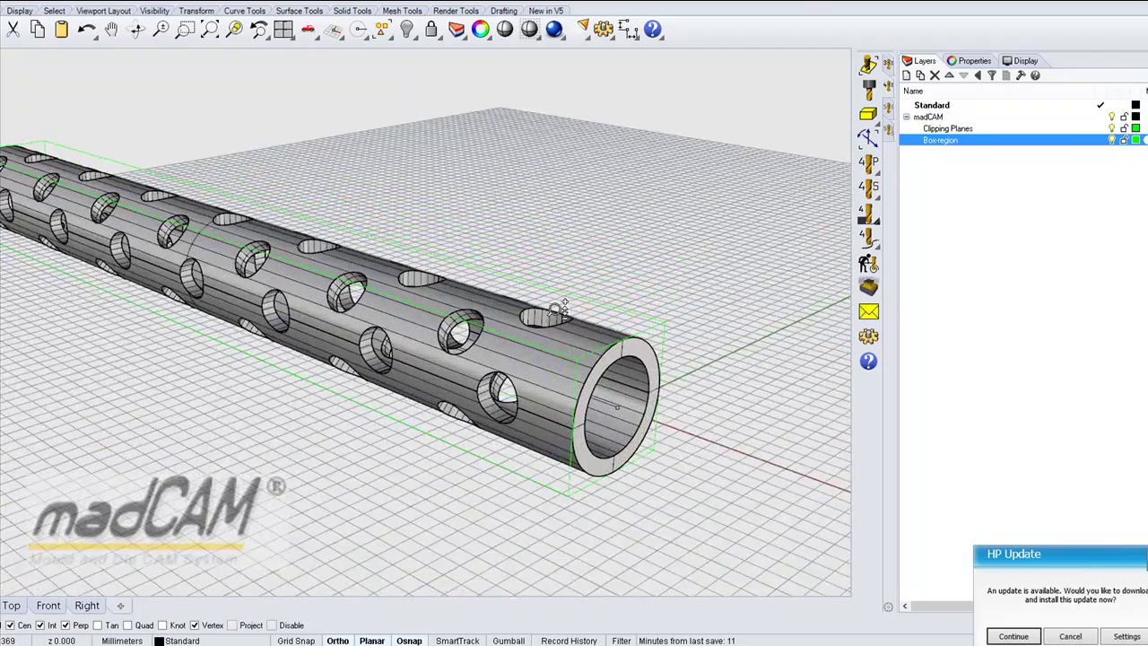
right_drag(568, 354, 568, 363)
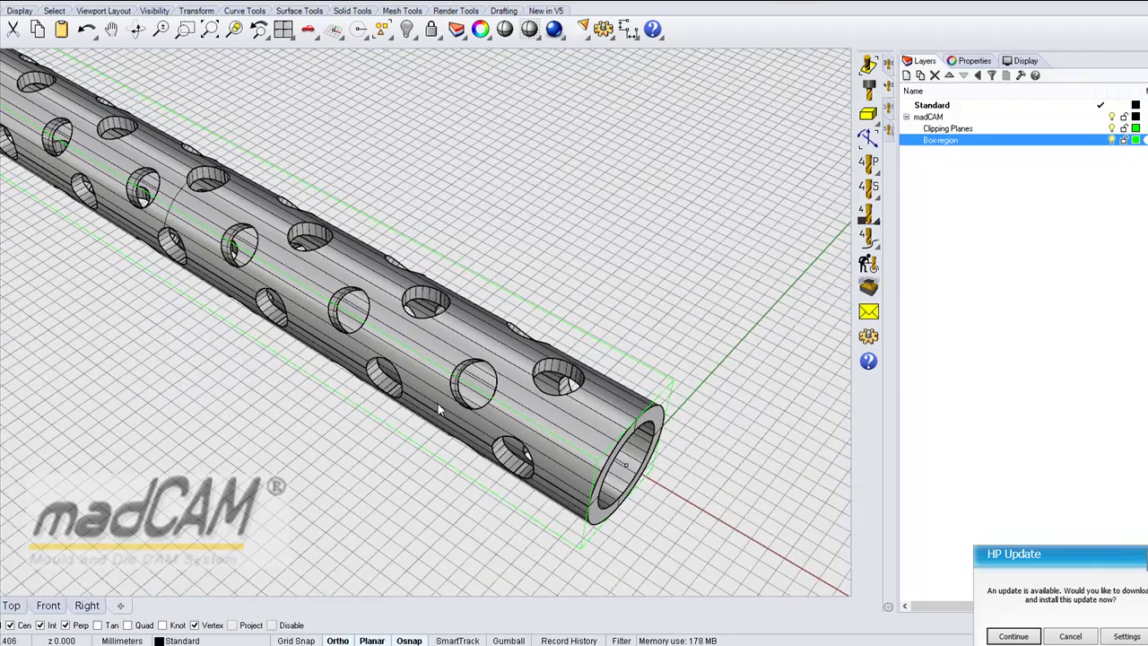
right_drag(439, 405, 453, 355)
scroll(454, 354, down, 5)
right_drag(675, 370, 594, 377)
scroll(518, 347, up, 2)
scroll(515, 346, down, 3)
right_drag(517, 348, 604, 387)
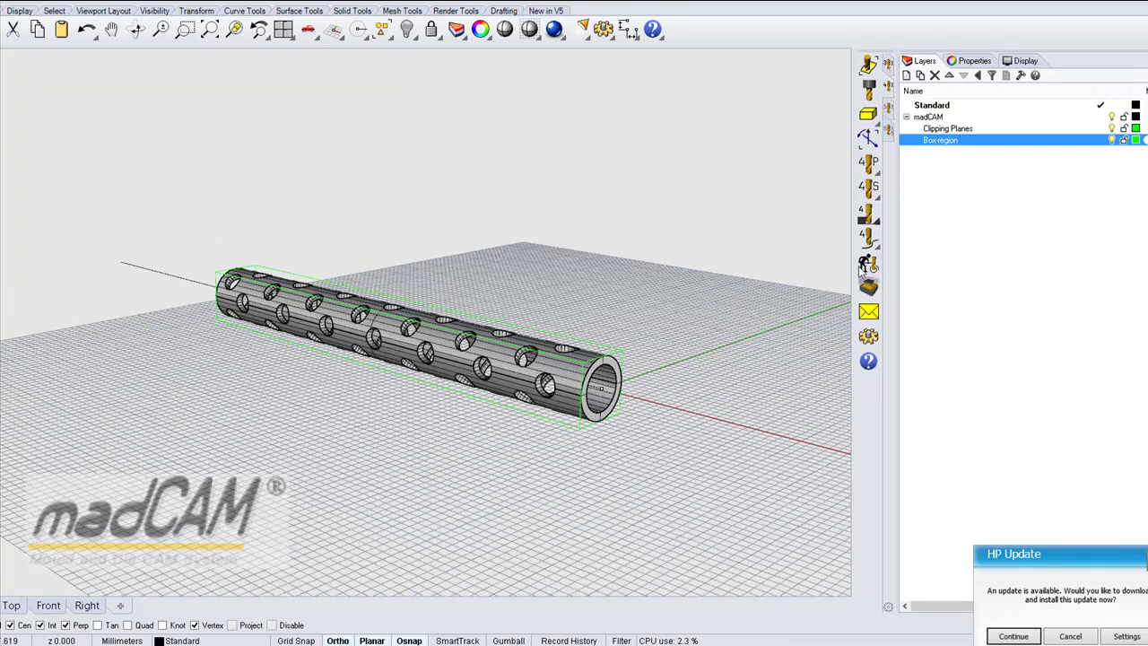
Select the whole perforated tube as the geometry for toolpath calculation.
click(867, 65)
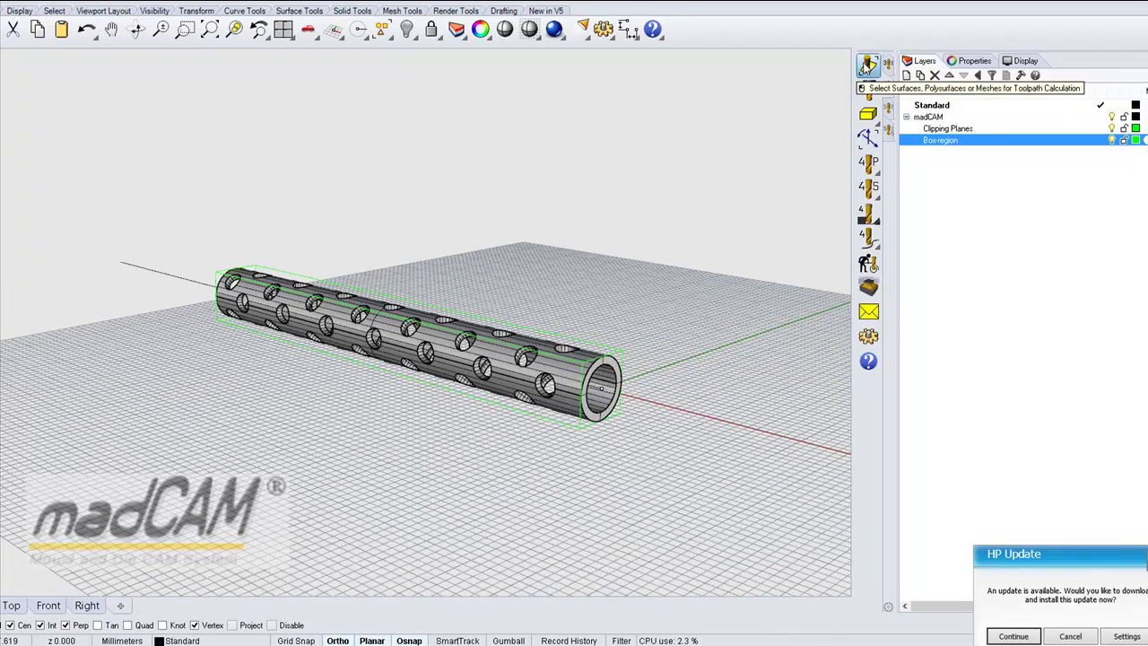
drag(167, 213, 724, 506)
key(Return)
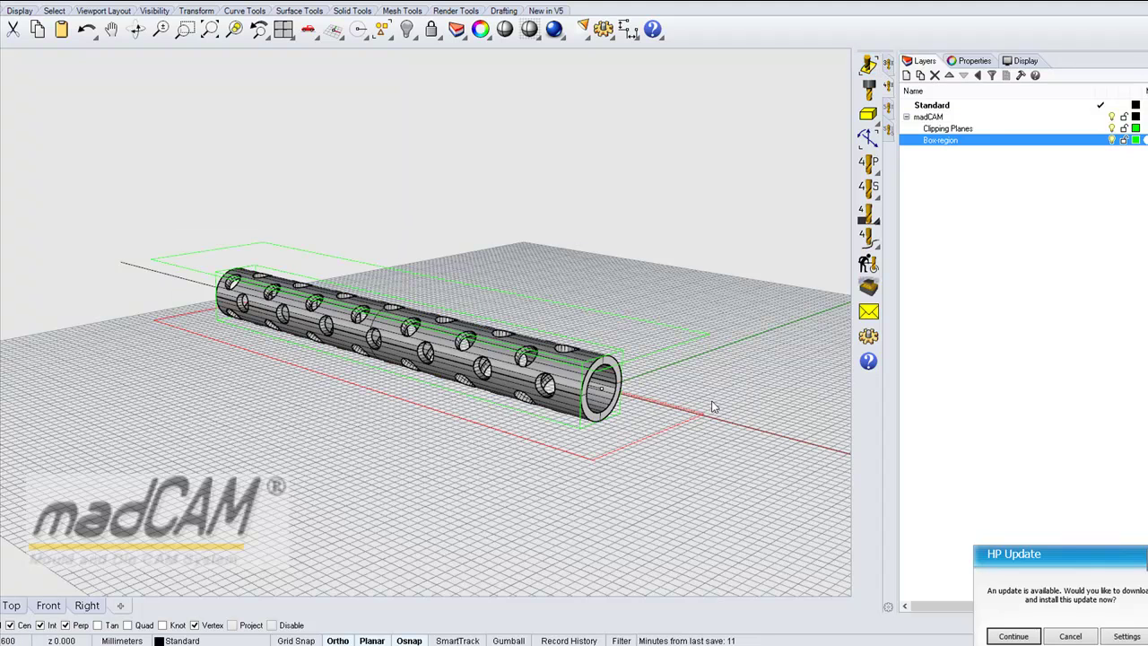
Set the default machine to 4-axis_Machine in the madCAM options.
click(868, 335)
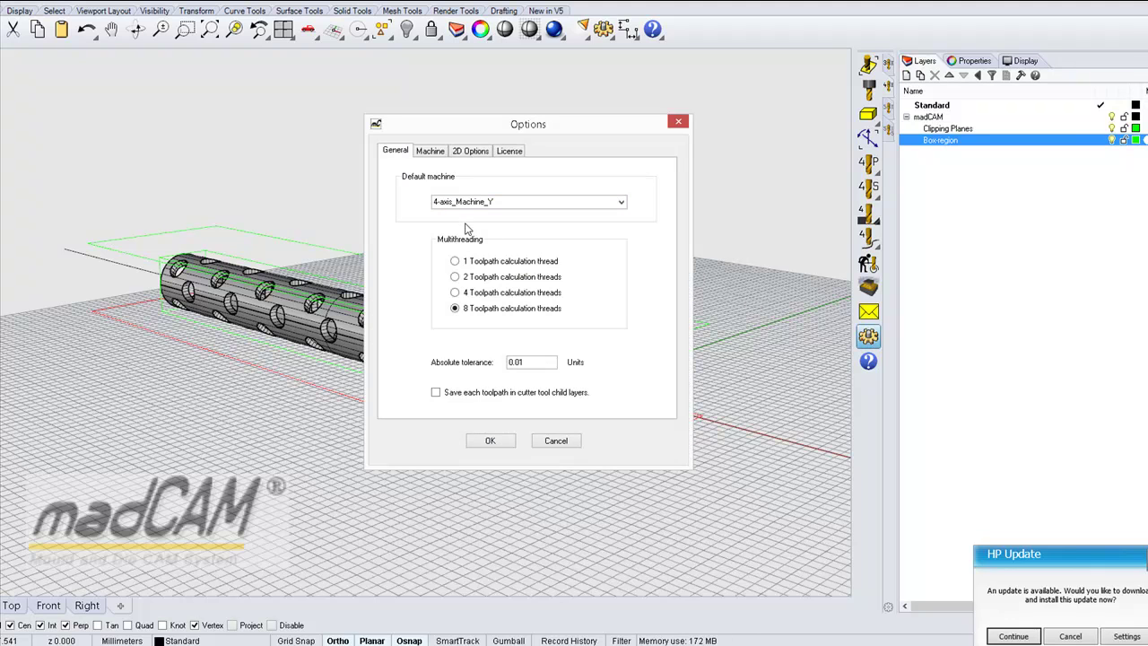
click(621, 202)
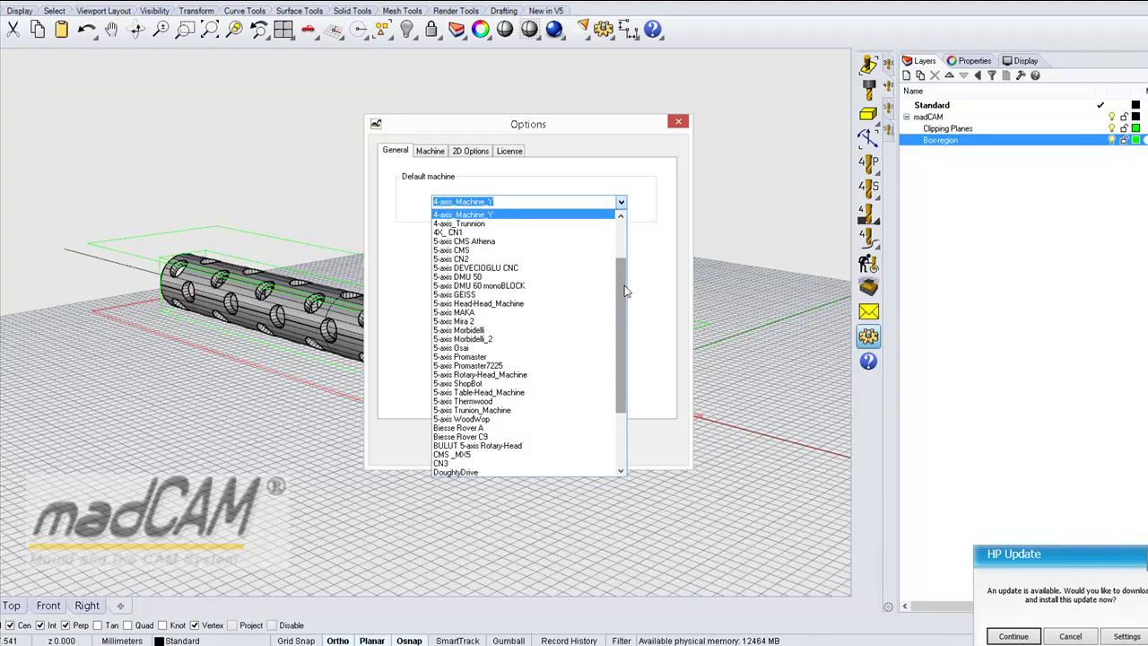
scroll(628, 293, up, 1)
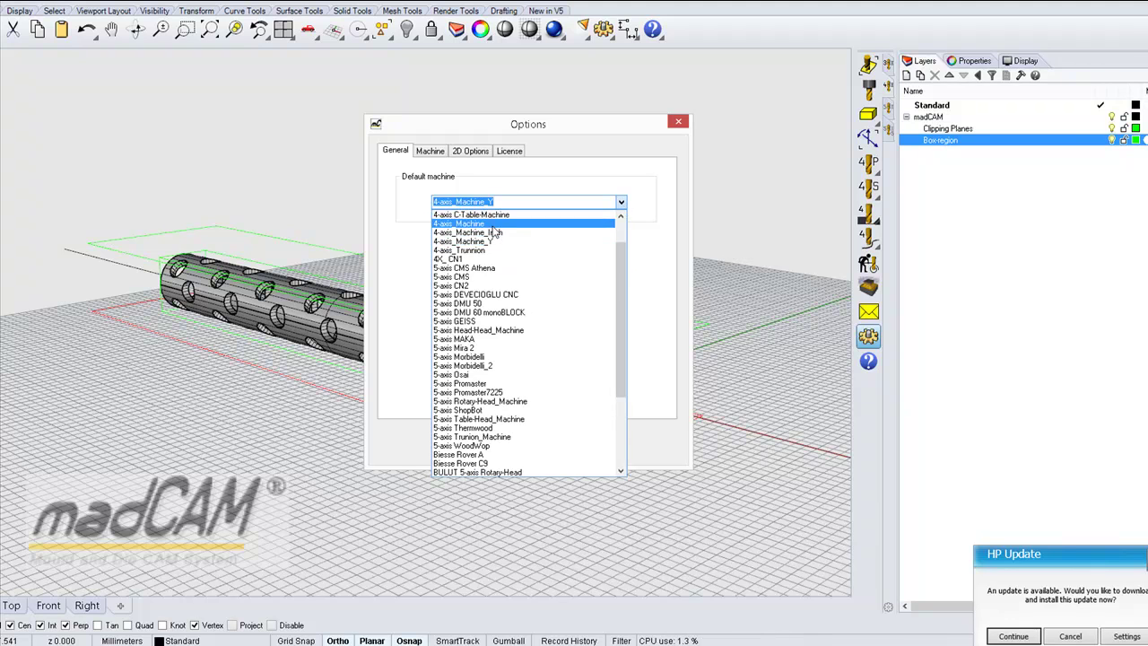
click(496, 233)
click(500, 447)
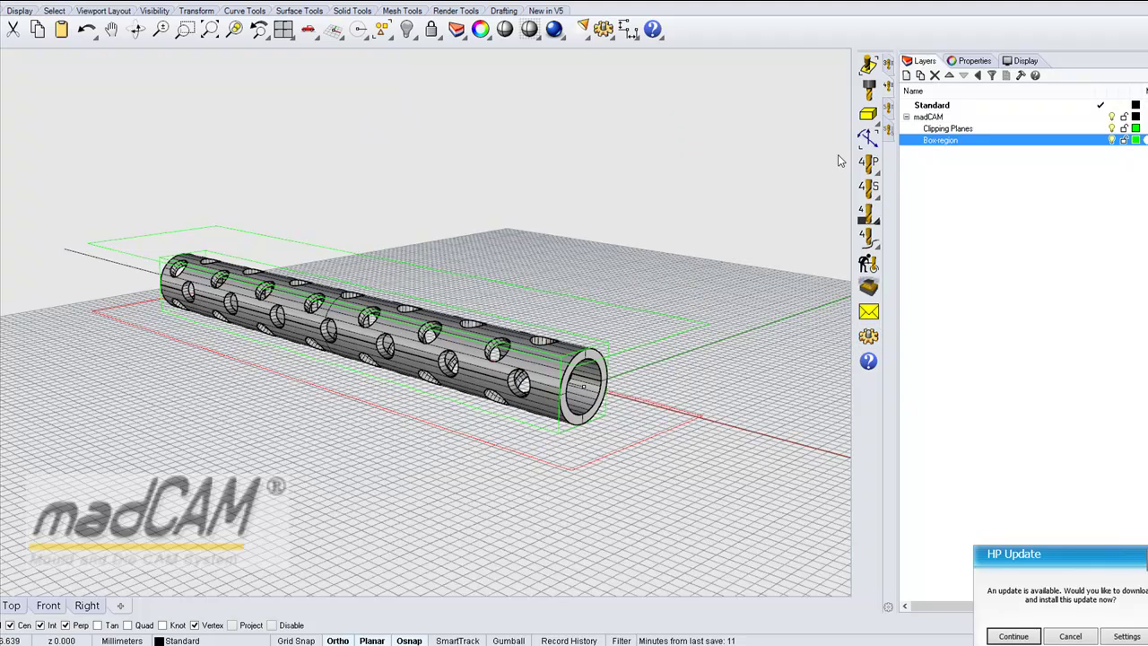
Apply the indexed 4-axis function with the rotation at 0 degrees.
click(868, 139)
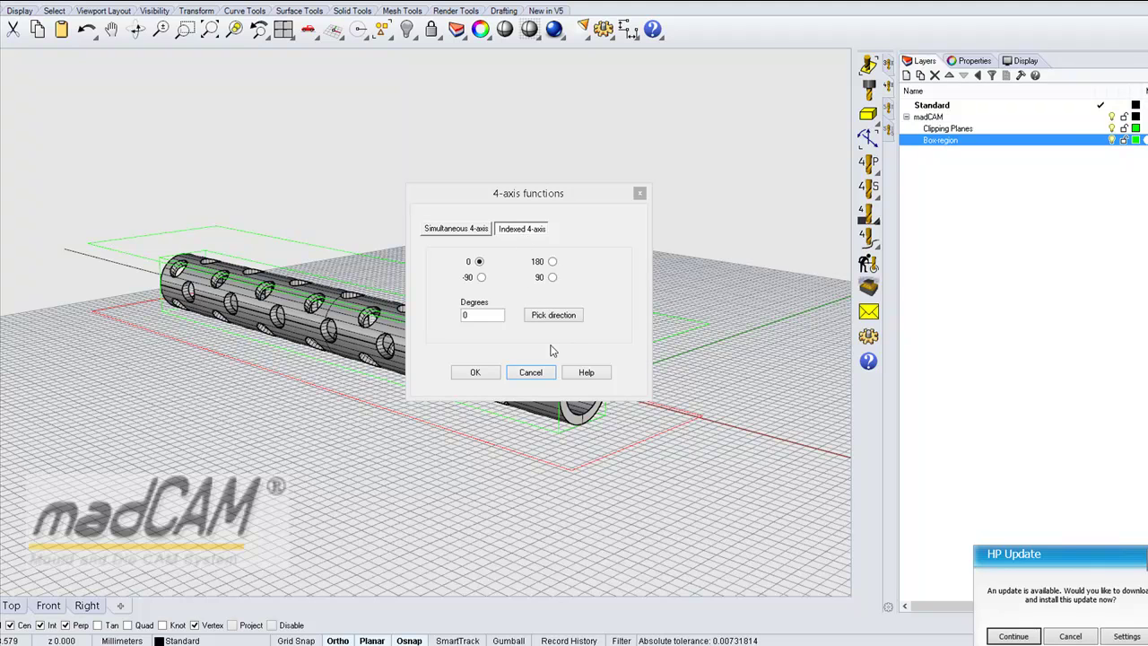
click(476, 374)
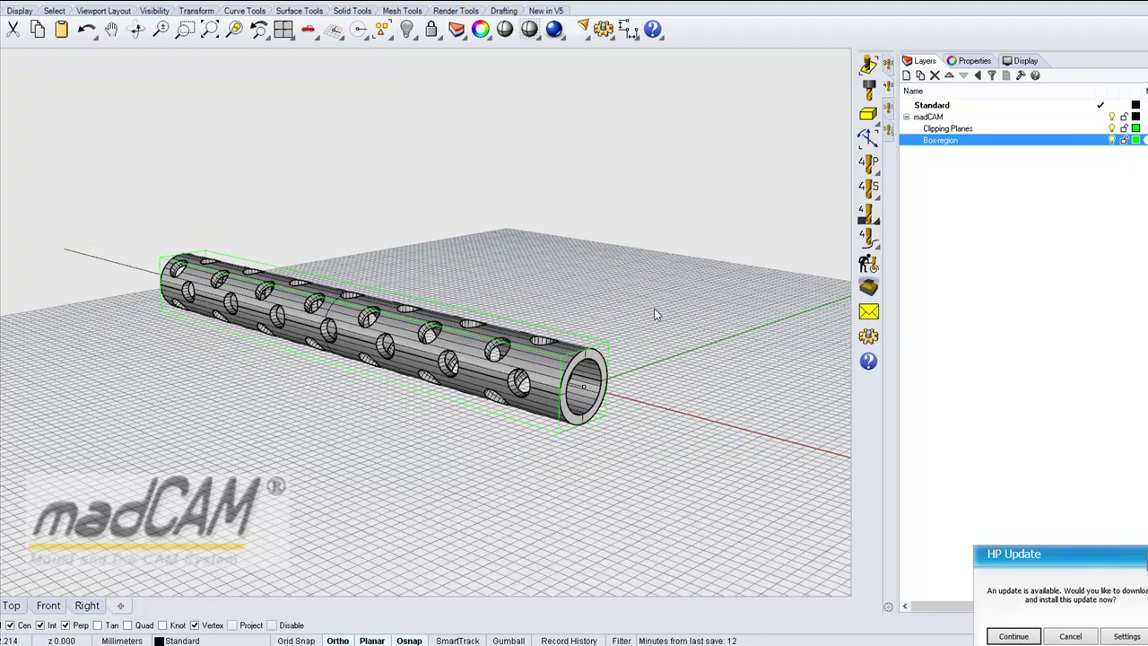
Duplicate both outer rim edges of a side hole near the tube's open end as curves.
scroll(691, 273, up, 10)
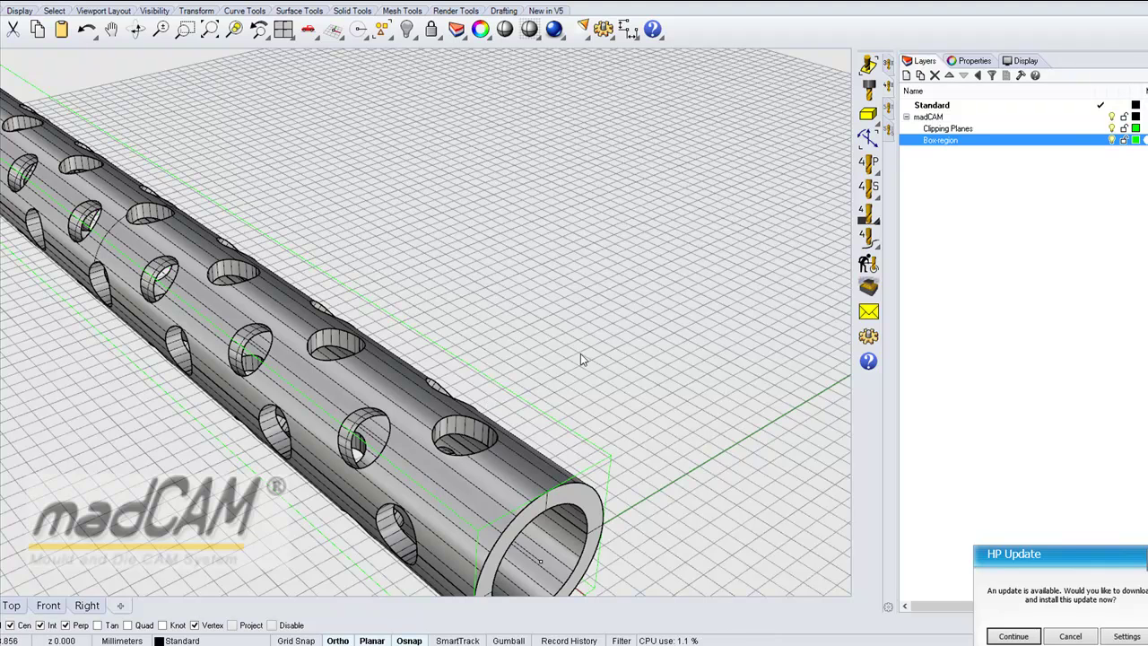
scroll(541, 332, down, 5)
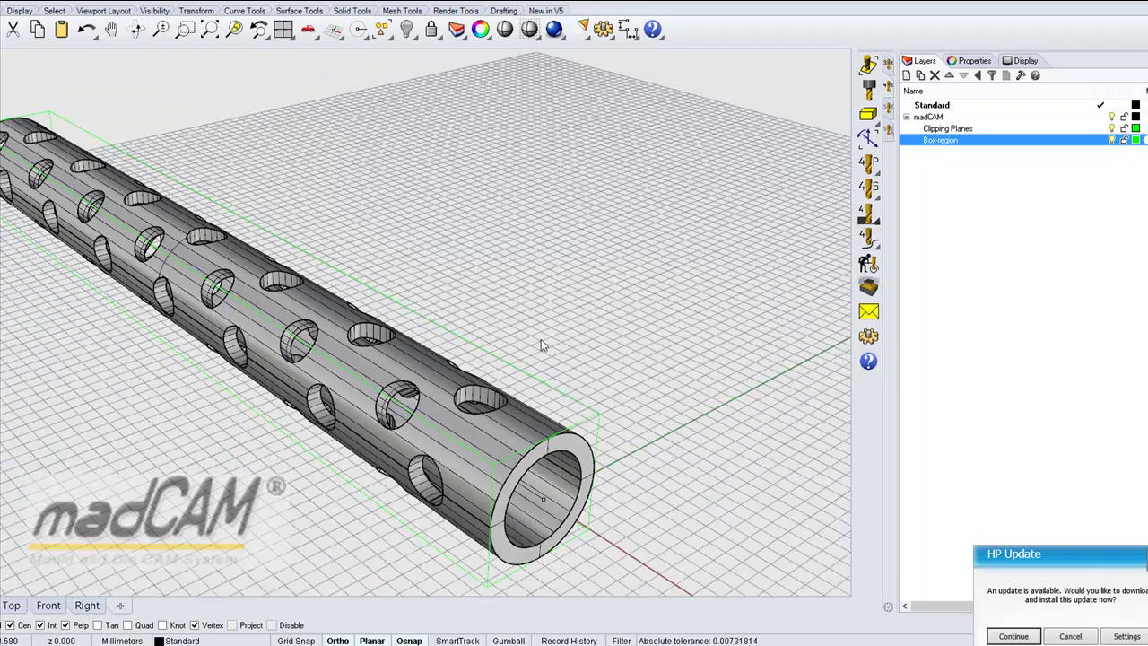
shift+right_drag(541, 339, 572, 328)
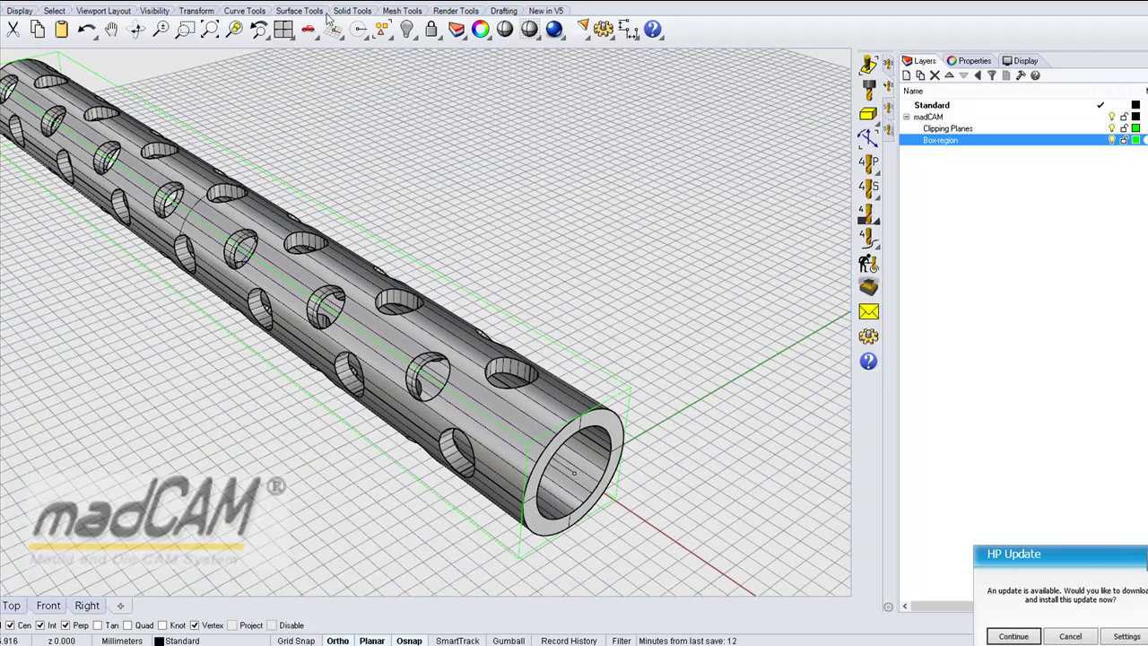
click(244, 10)
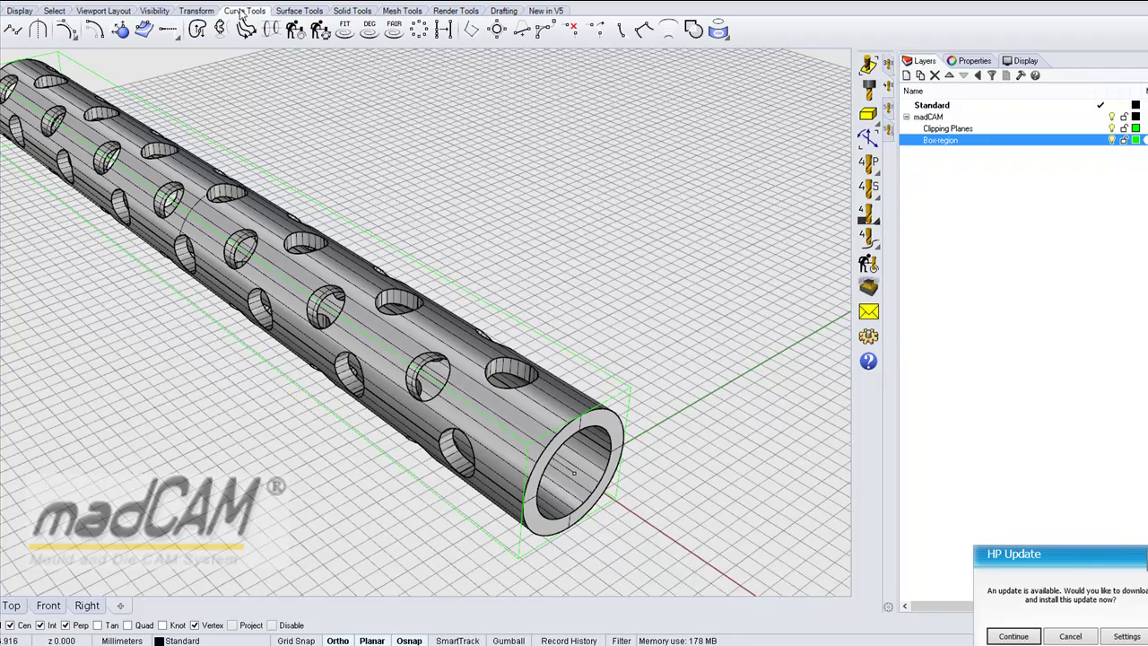
click(717, 32)
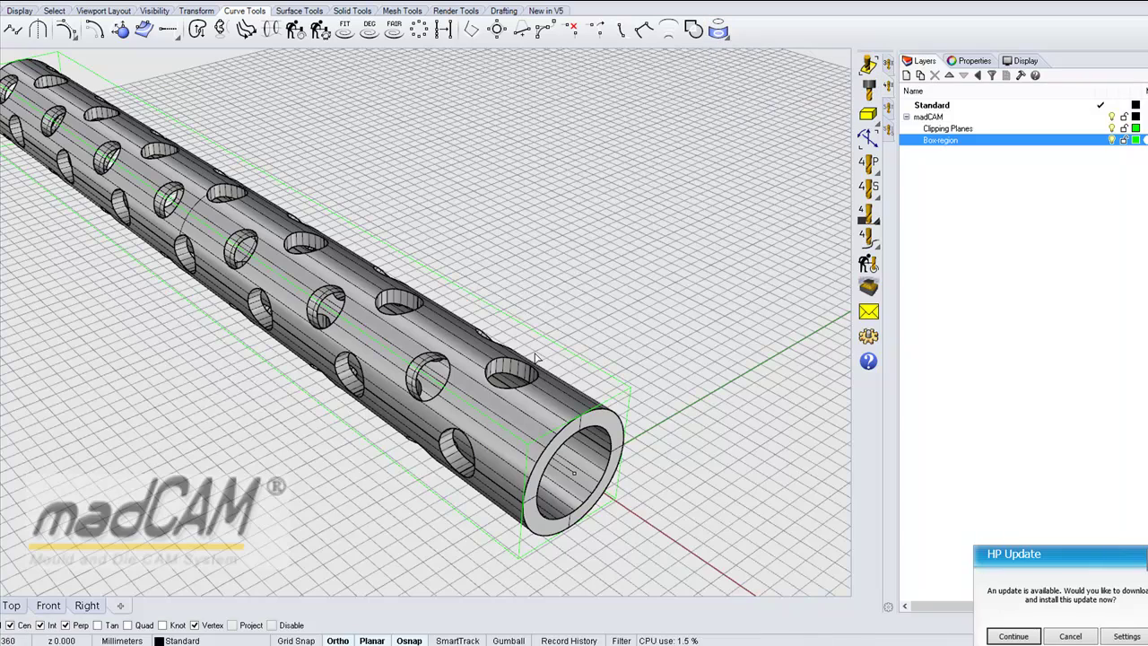
scroll(484, 408, up, 5)
right_drag(503, 402, 495, 392)
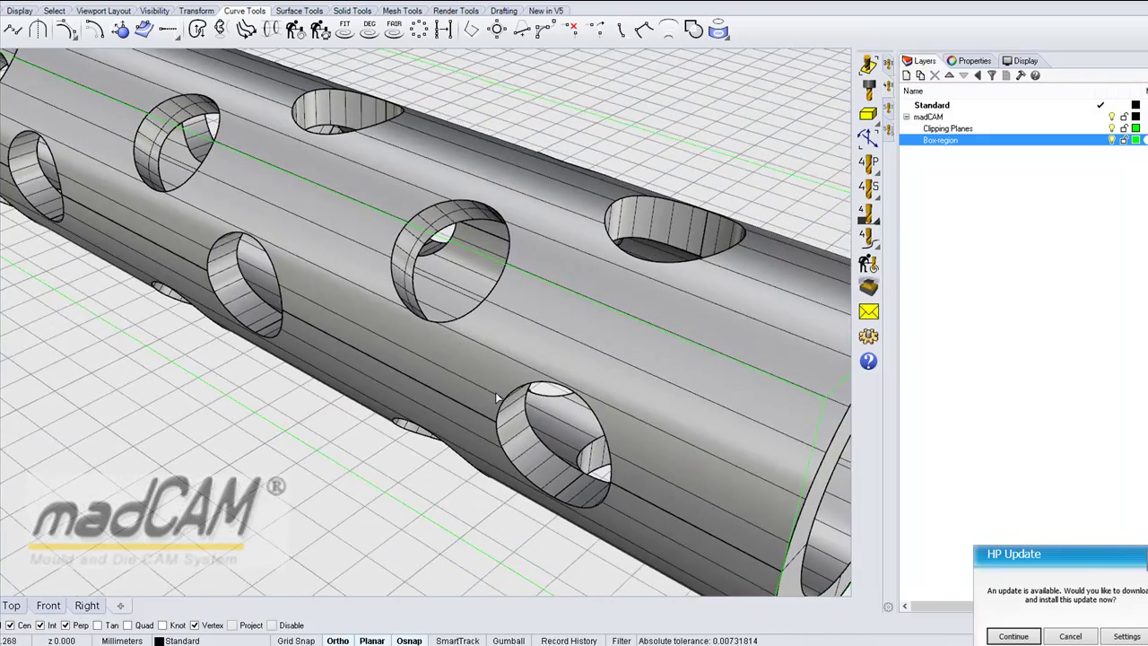
click(471, 316)
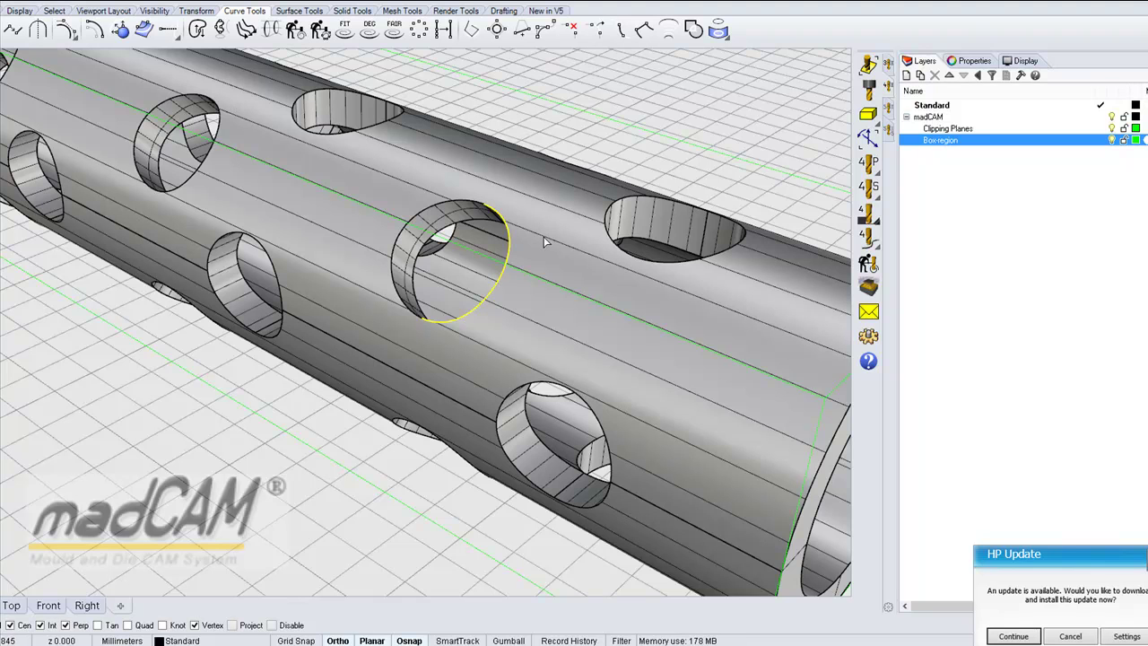
click(472, 207)
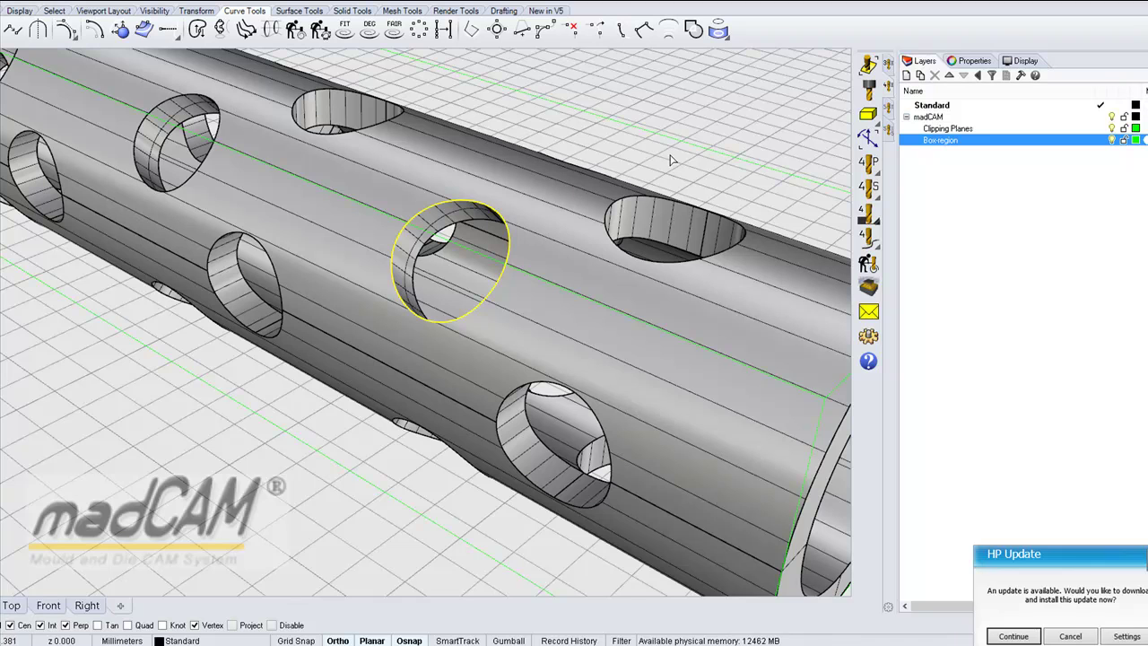
right_drag(670, 159, 674, 166)
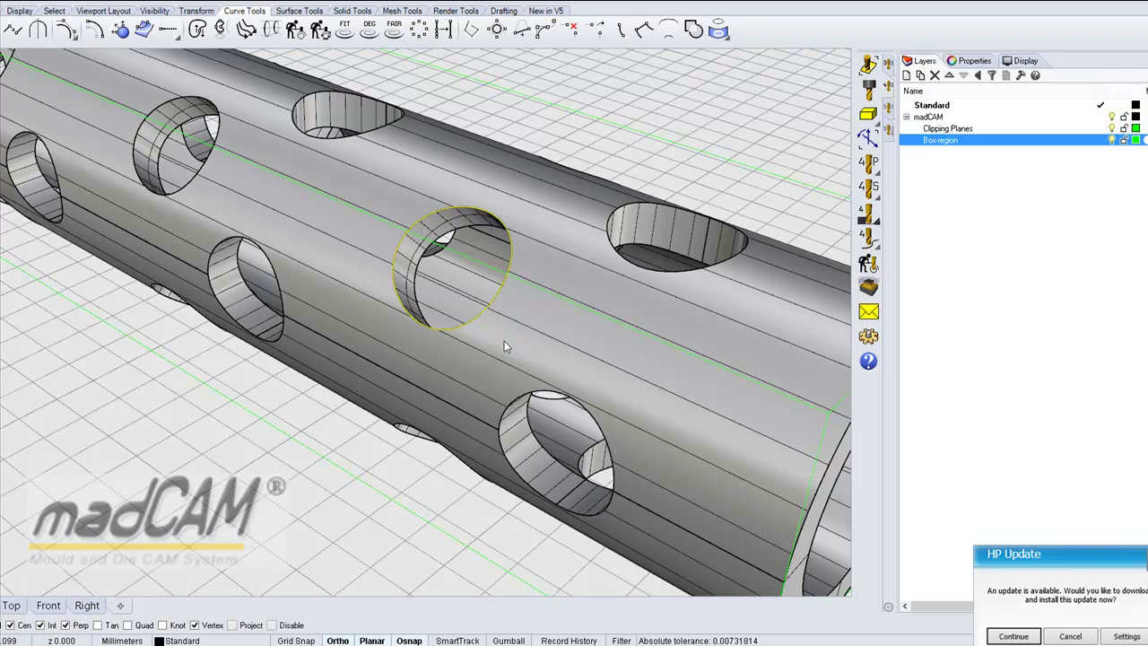
key(Escape)
Draw a line about 3 mm long across the top hole nearest the tube's open end, snapping to opposite sides of its rim.
mouse_move(567, 295)
ctrl+right_down()
mouse_move(563, 328)
mouse_move(559, 304)
ctrl+right_up()
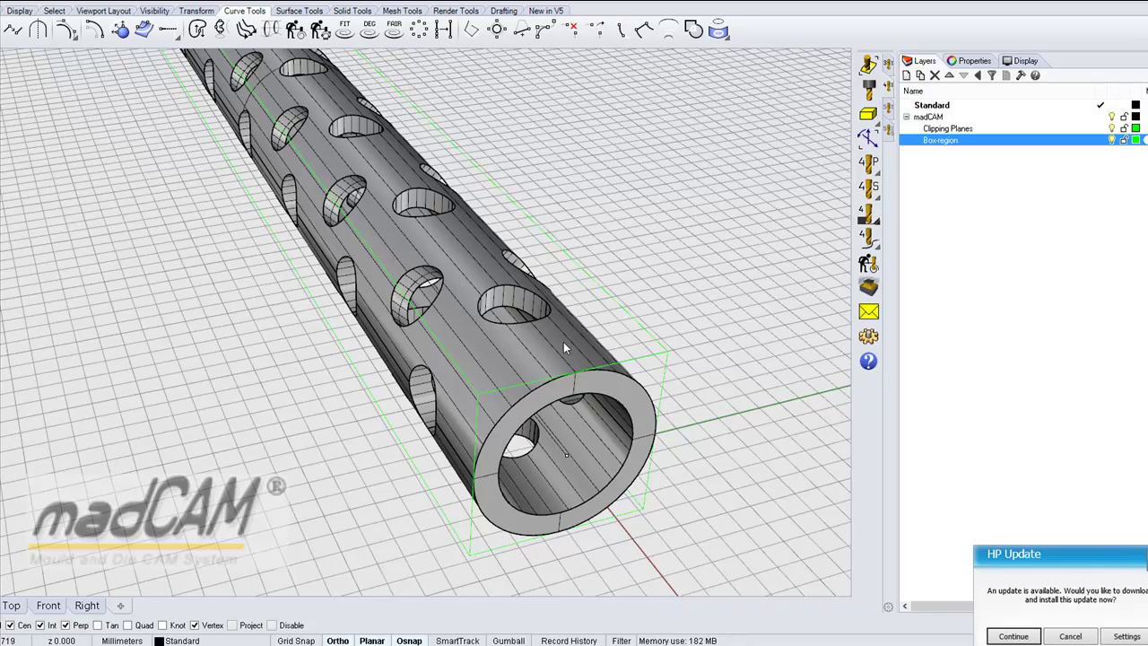
scroll(520, 312, up, 4)
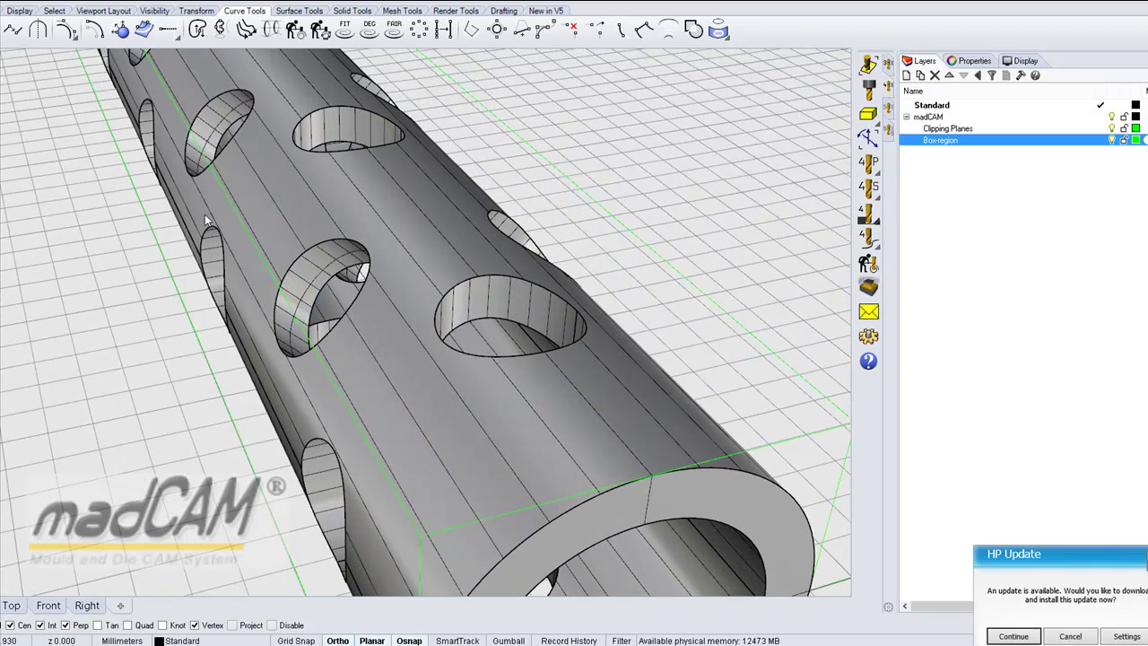
scroll(500, 320, down, 4)
scroll(545, 332, up, 6)
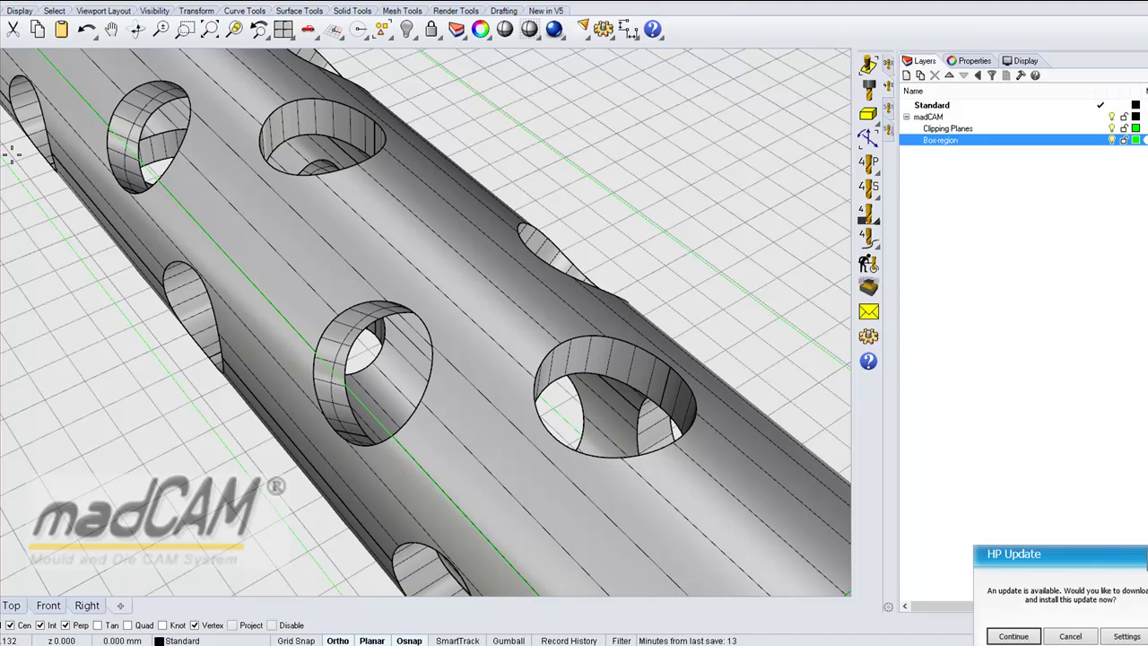
right_drag(654, 377, 548, 398)
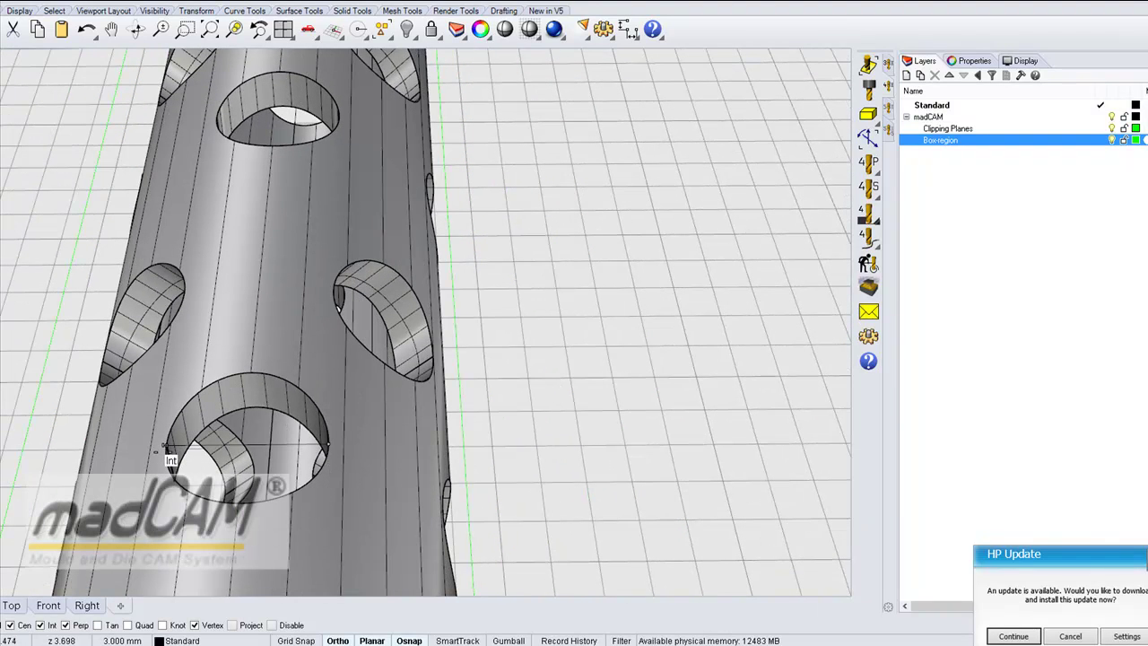
right_drag(289, 506, 356, 490)
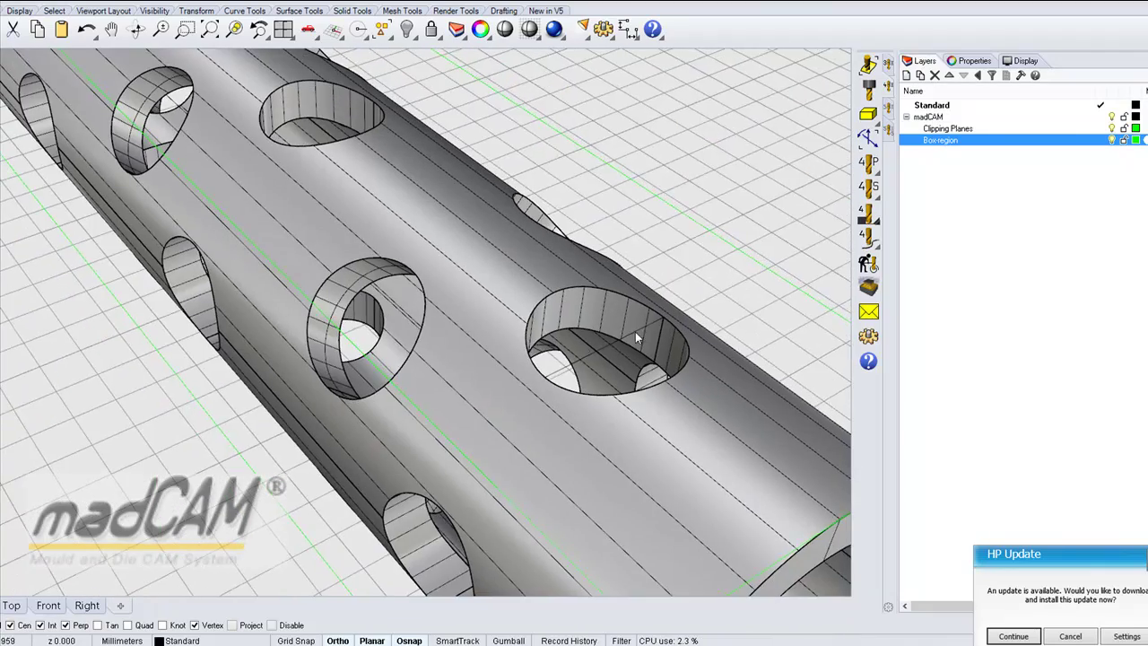
Place a point at the midpoint of the line across the top hole.
scroll(652, 323, up, 4)
right_drag(651, 317, 607, 338)
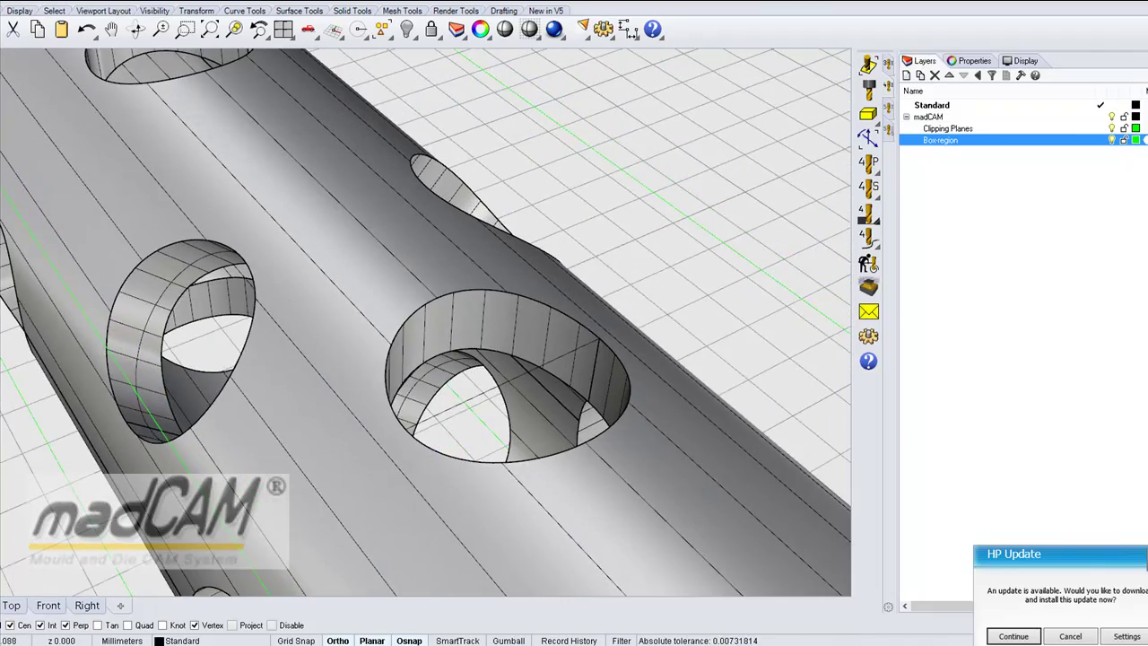
right_drag(311, 368, 281, 392)
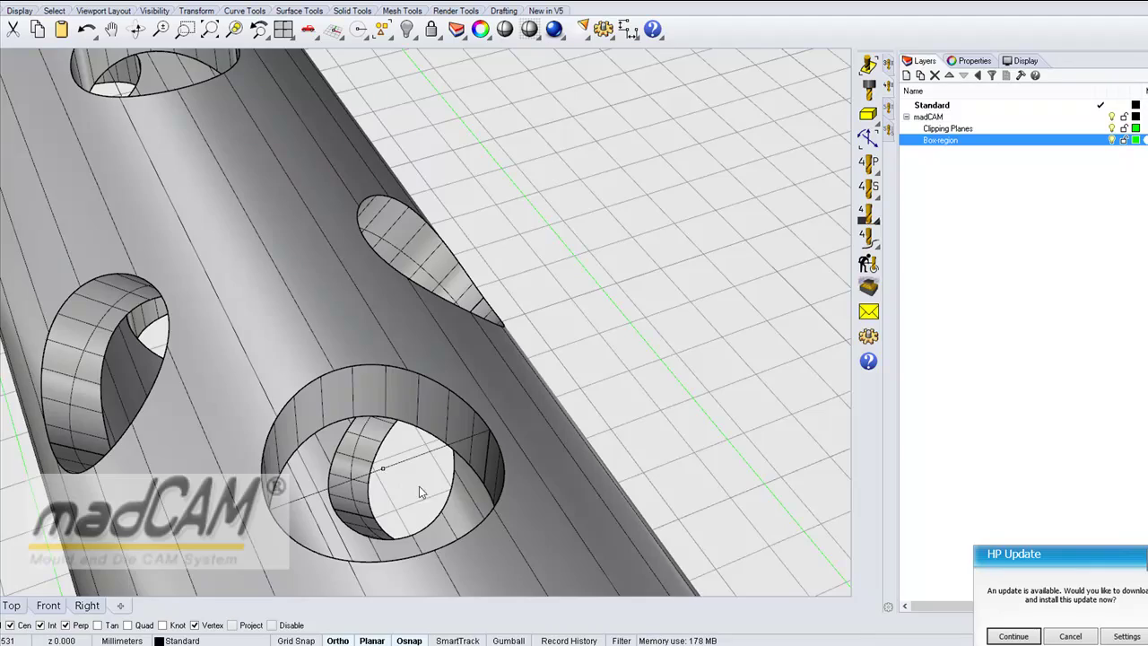
Select the midpoint's point object and nudge it straight up in the Front view, above the line across the hole.
scroll(420, 490, down, 5)
right_drag(420, 490, 474, 477)
scroll(588, 273, up, 7)
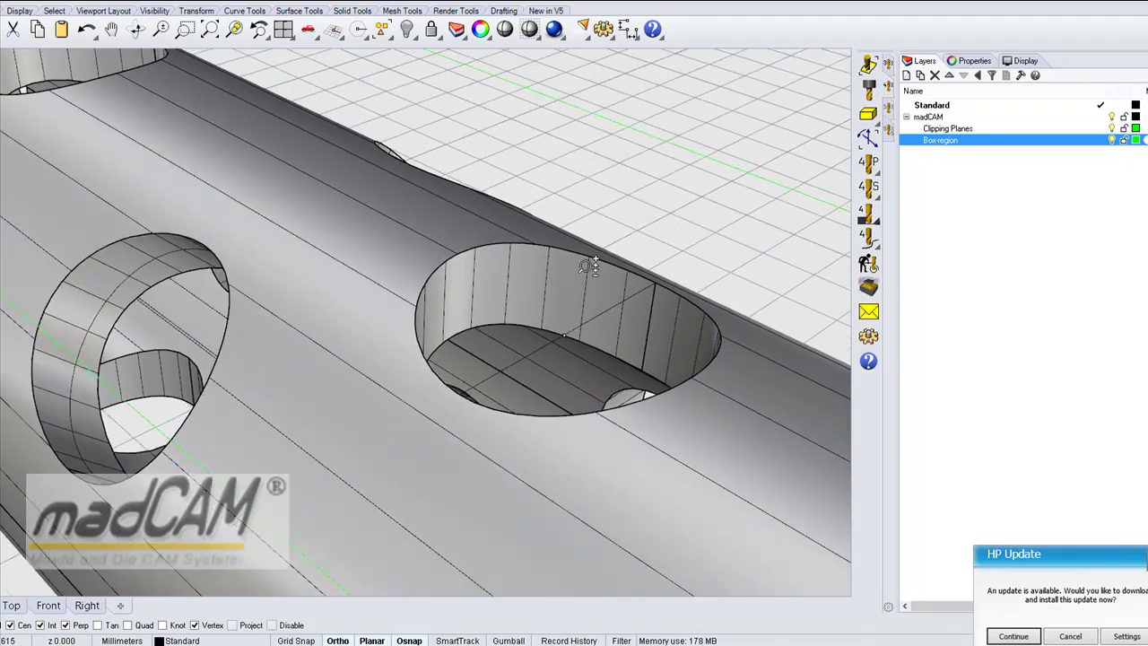
click(563, 336)
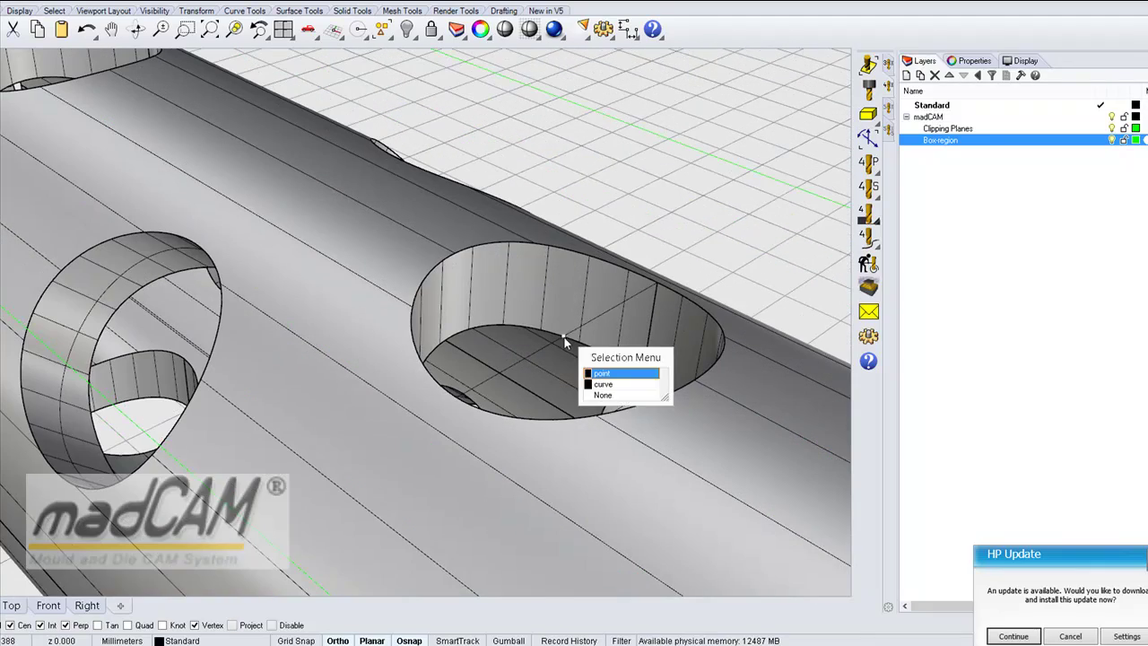
click(594, 375)
key(ctrl+F2)
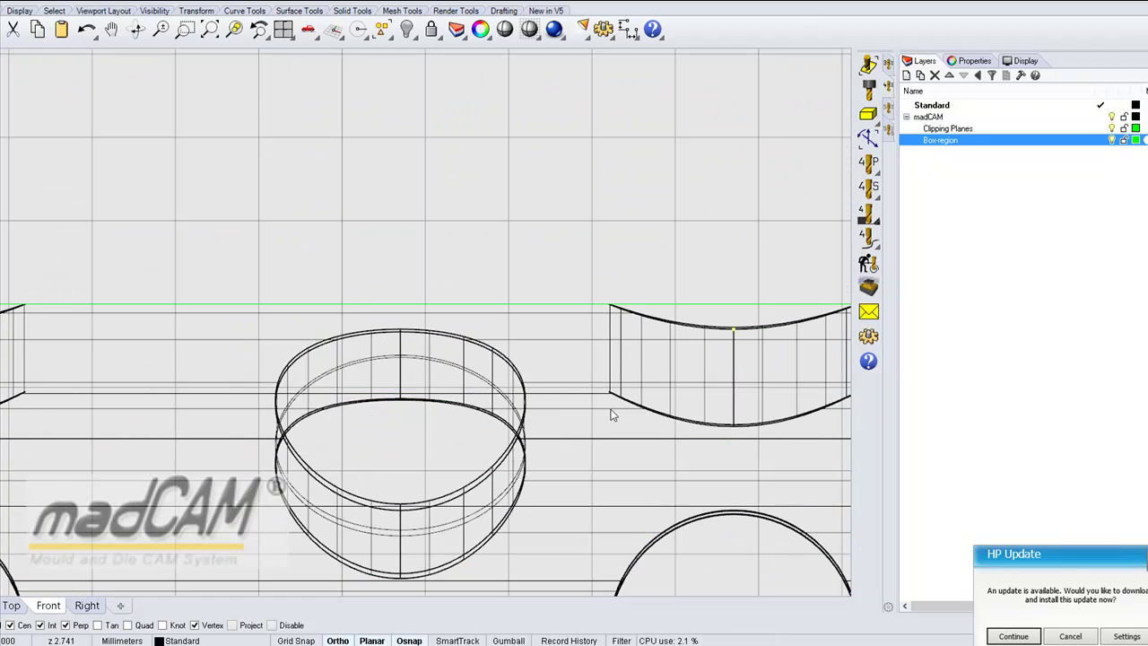
scroll(648, 376, down, 3)
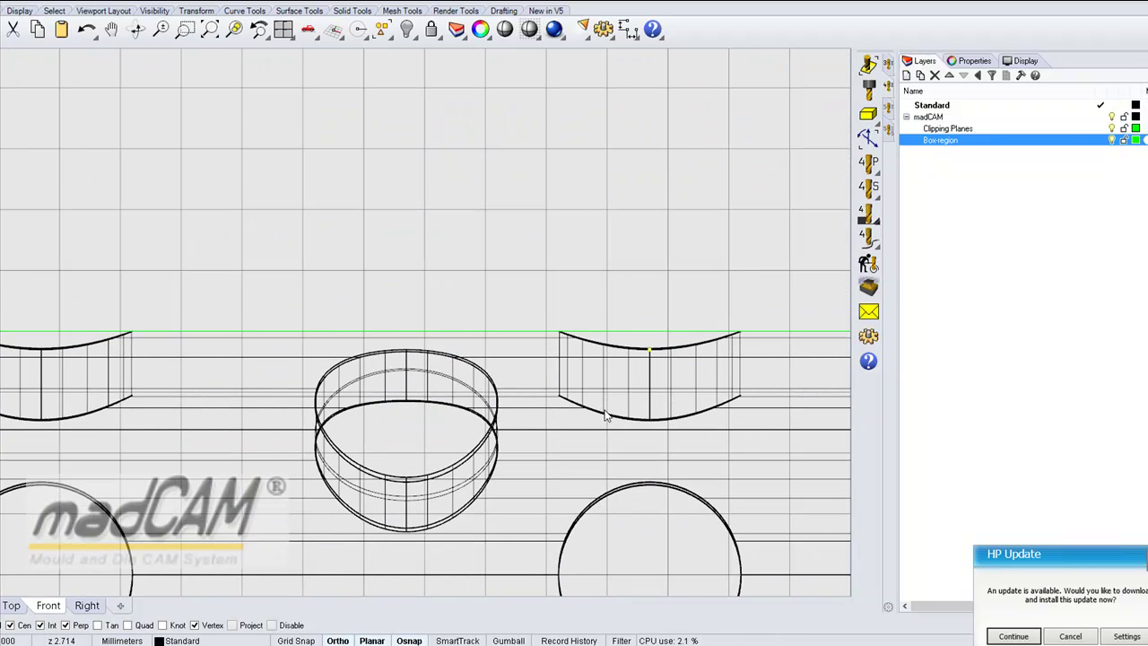
key(alt+Up)
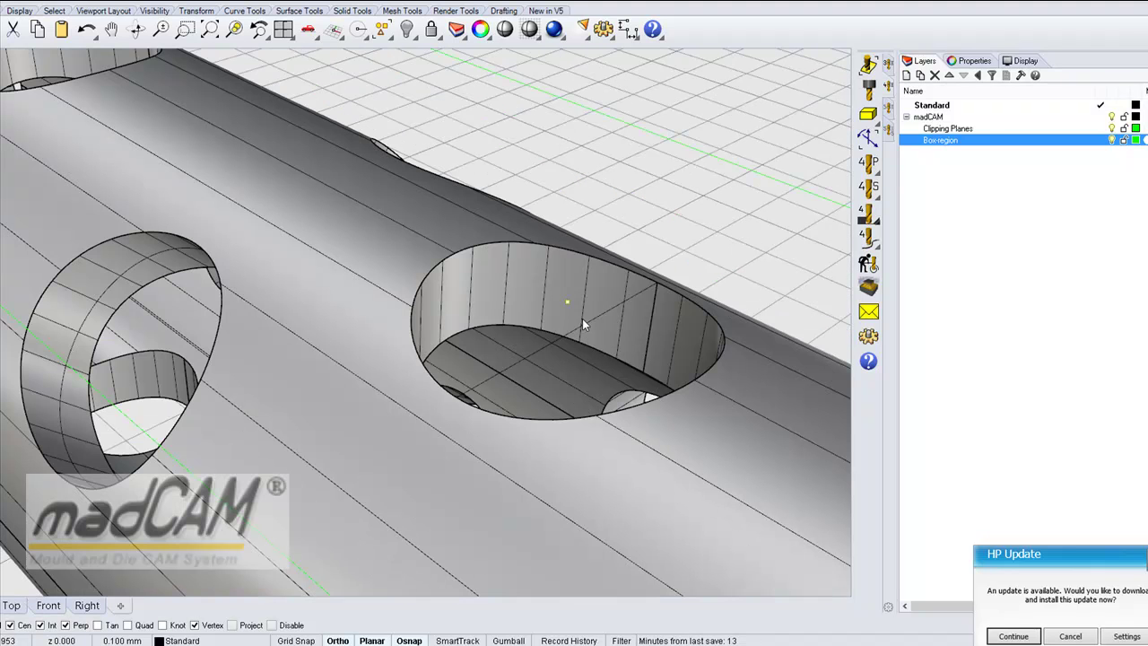
Delete the helper line across the top hole nearest the tube's open end, keeping the point object.
scroll(585, 331, down, 5)
click(585, 300)
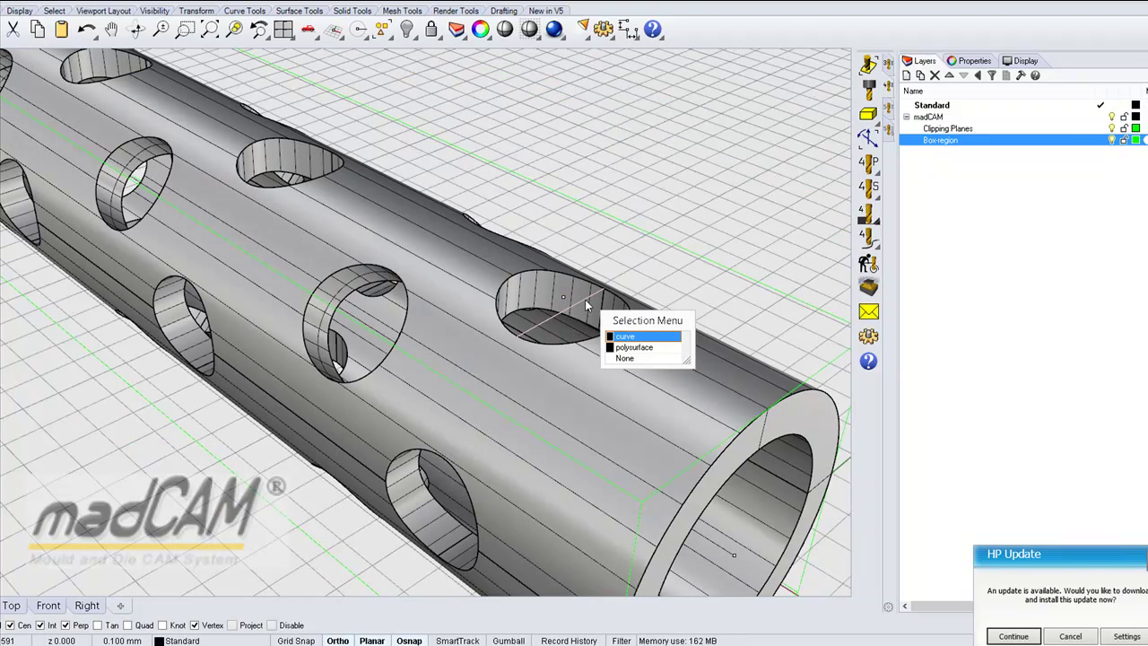
click(625, 336)
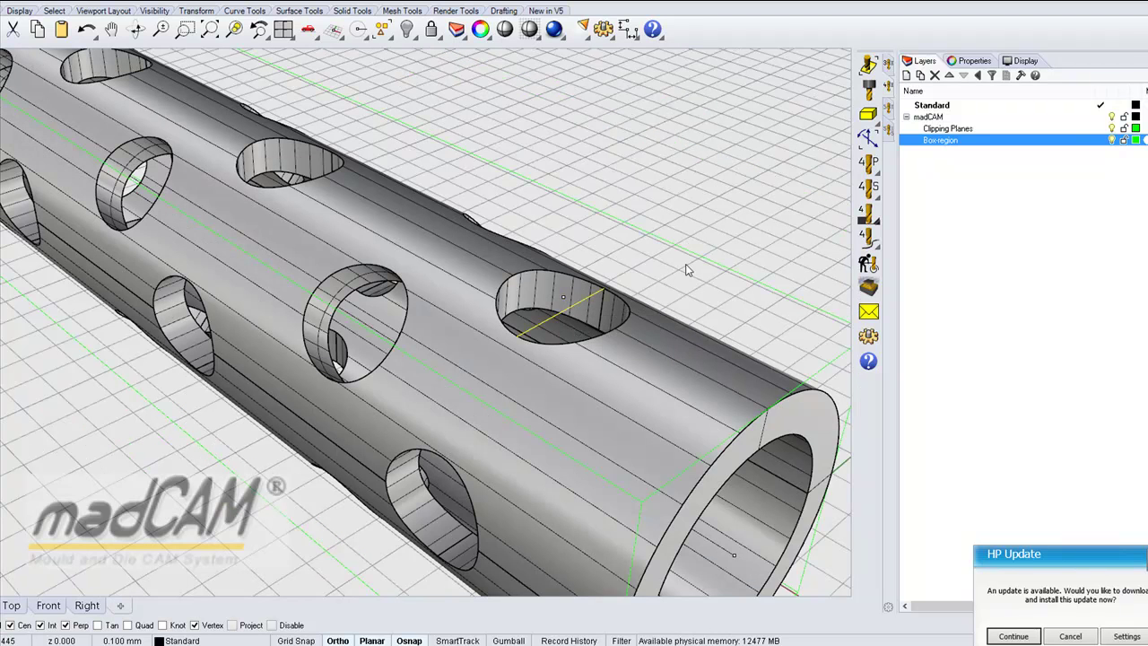
key(Delete)
mouse_move(655, 299)
shift+right_down()
mouse_move(690, 291)
mouse_move(647, 310)
shift+right_up()
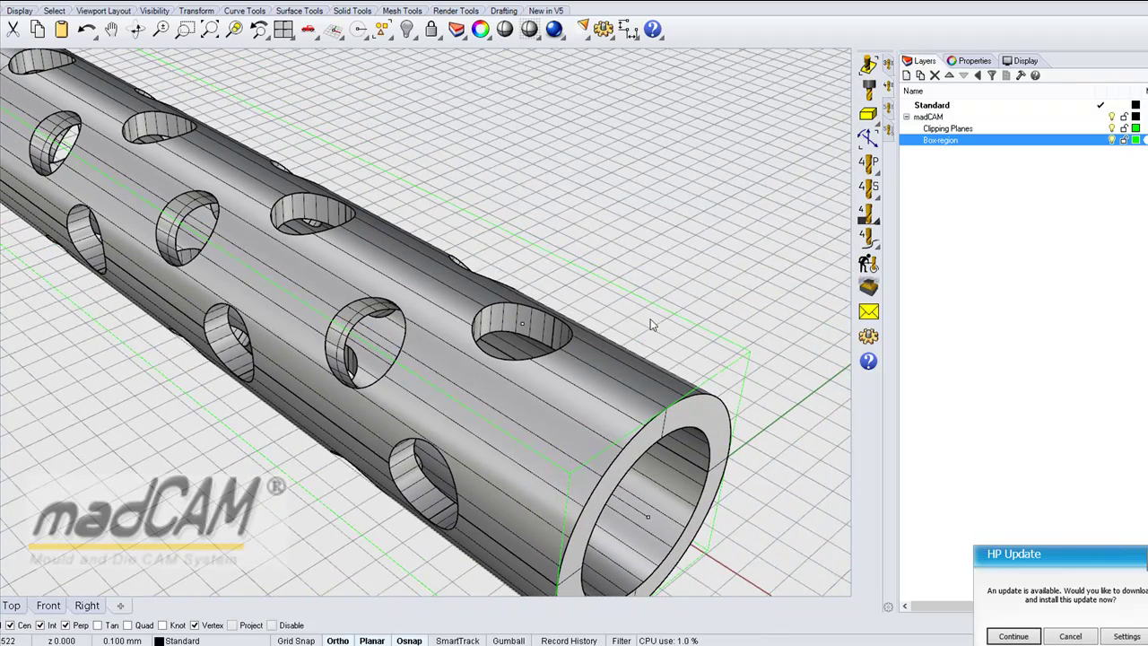
Review the 2D milling and drilling settings in the madCAM options, including drill position, start level and depth reference.
click(869, 338)
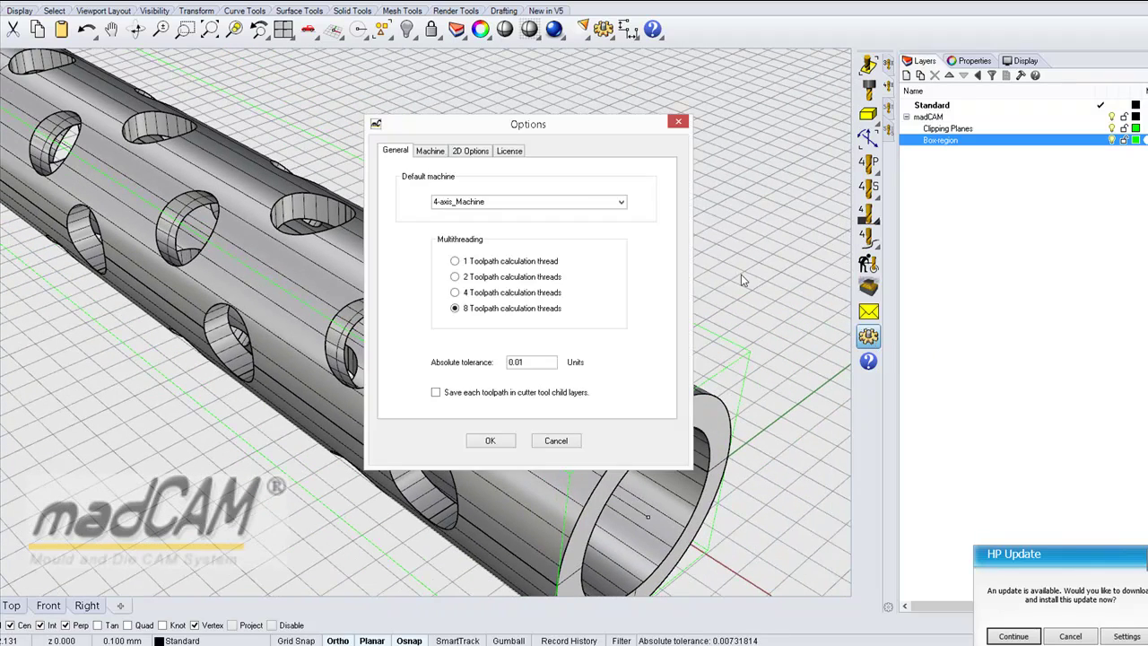
click(469, 154)
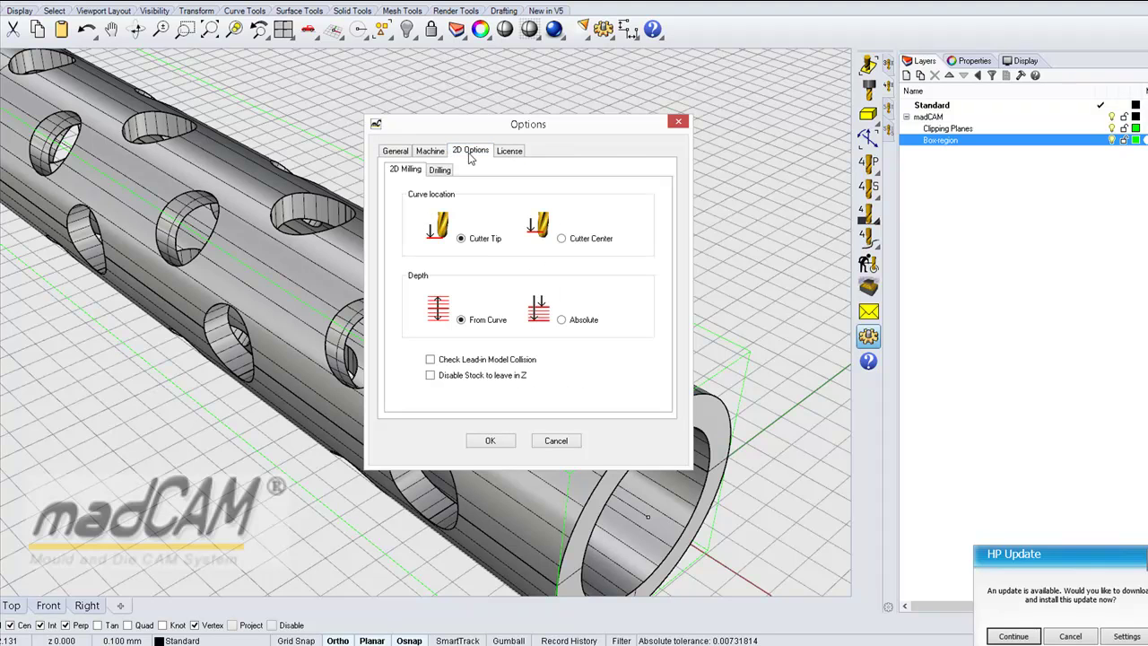
click(442, 172)
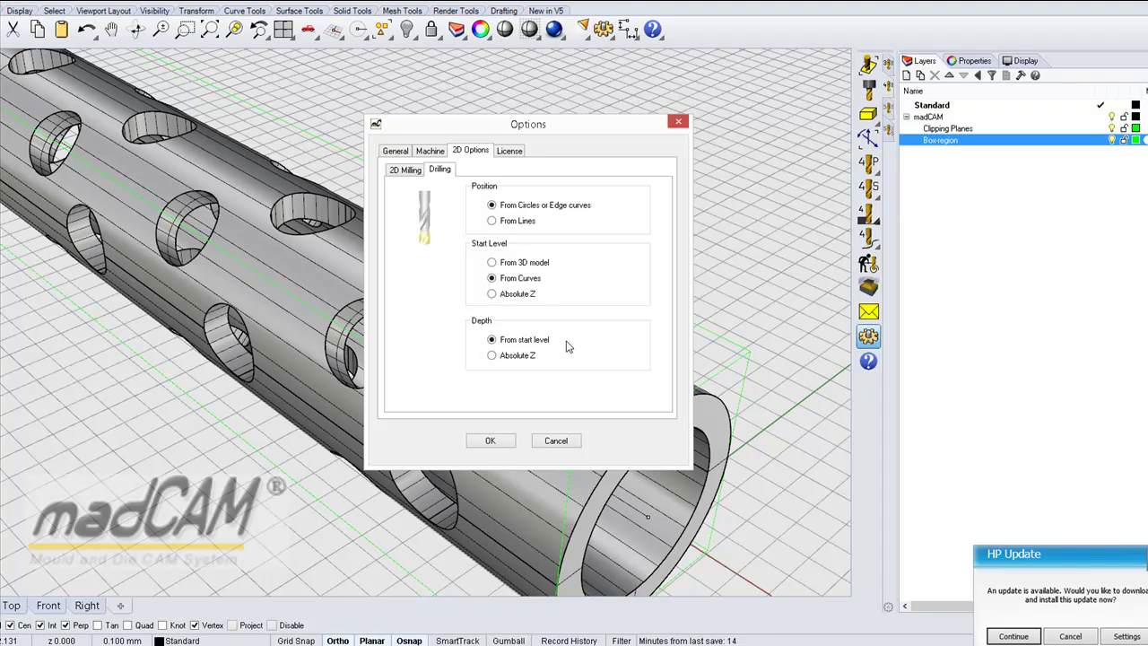
click(491, 440)
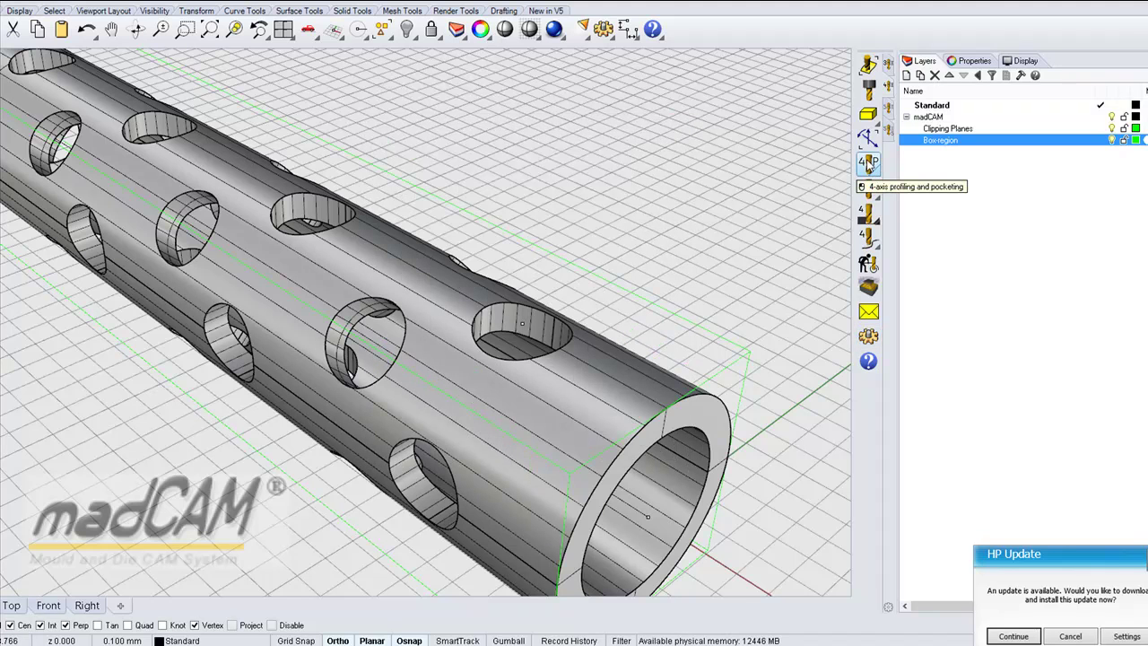
Start a 4-axis Drill operation for the point above the top hole and choose the tool Drill_D_3 from the library.
click(868, 163)
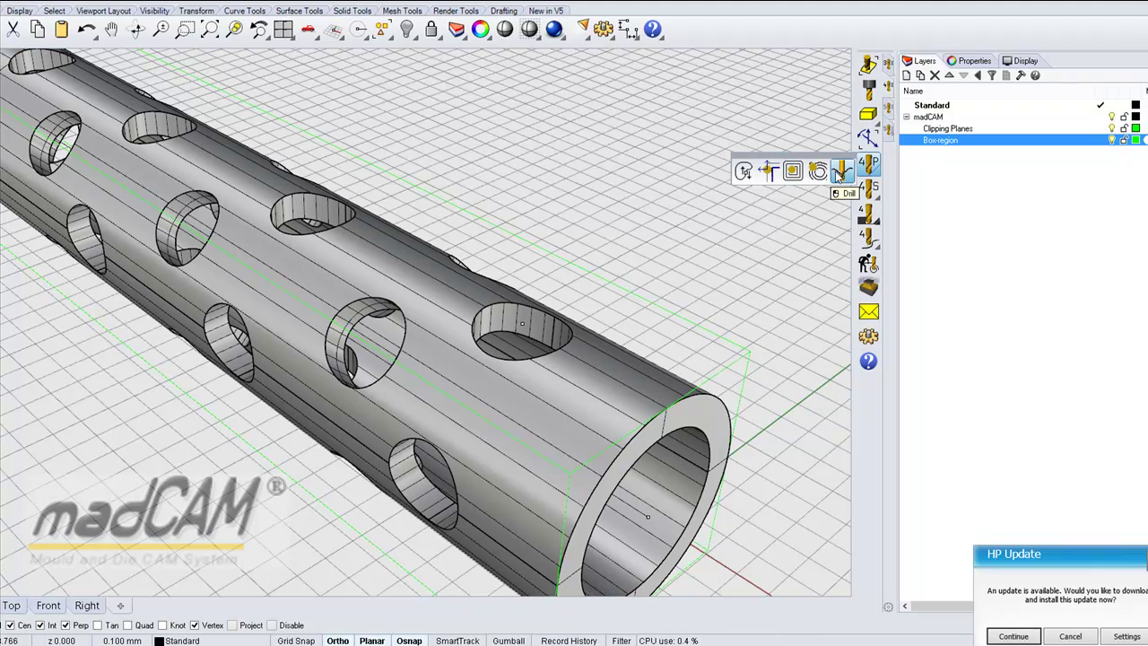
click(840, 171)
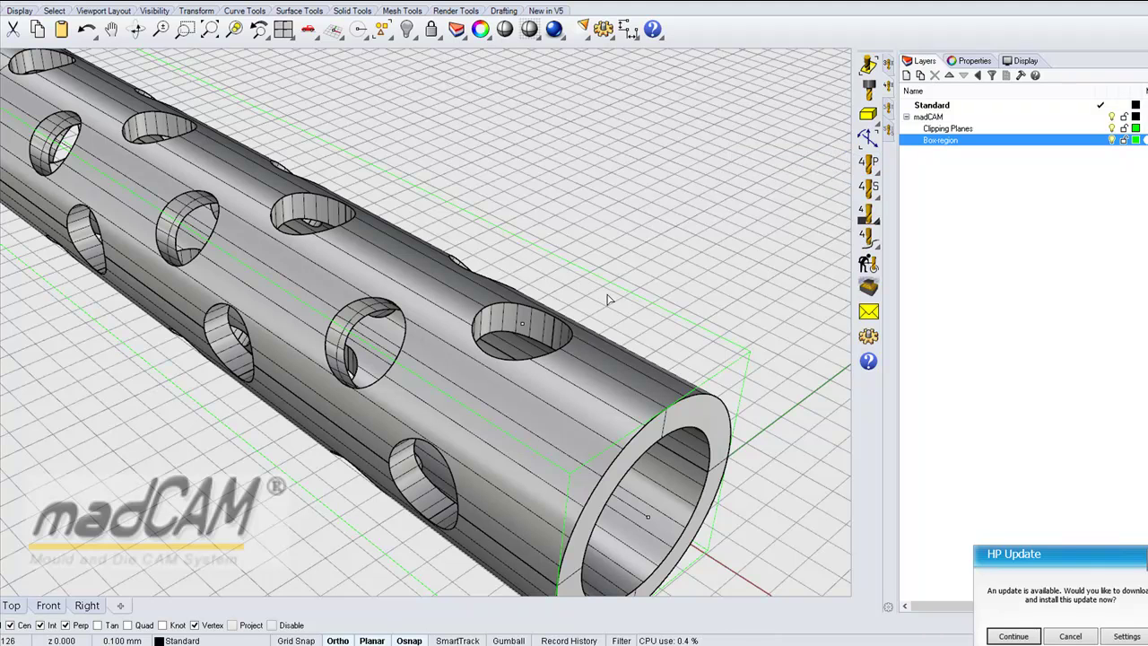
right_click(725, 259)
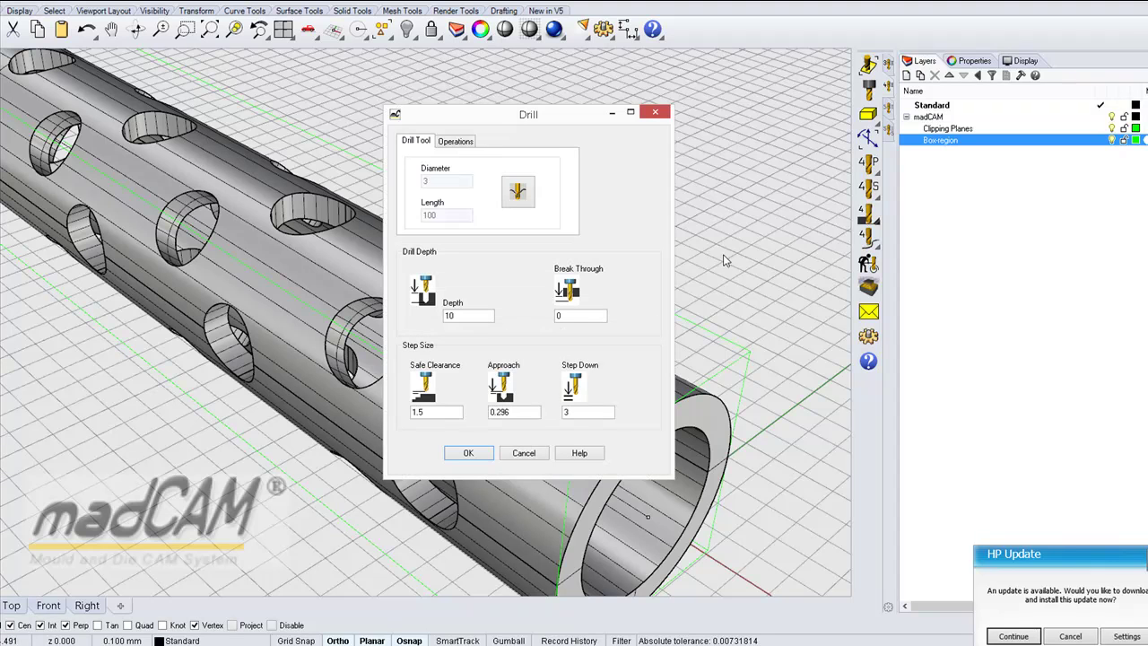
click(518, 192)
click(604, 245)
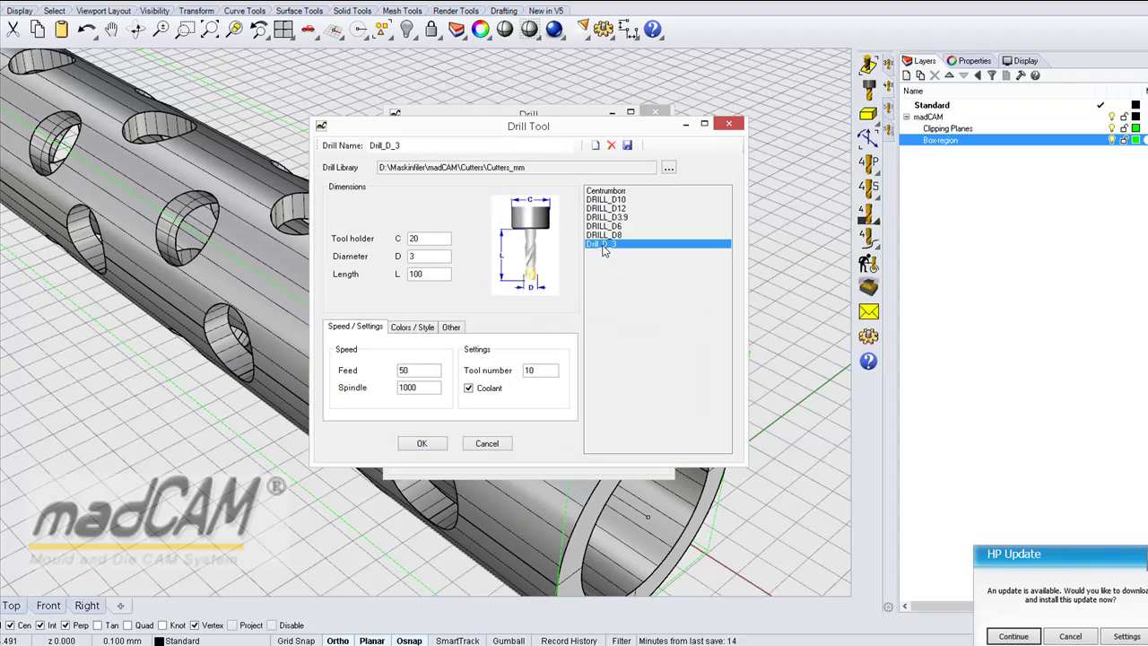
click(422, 443)
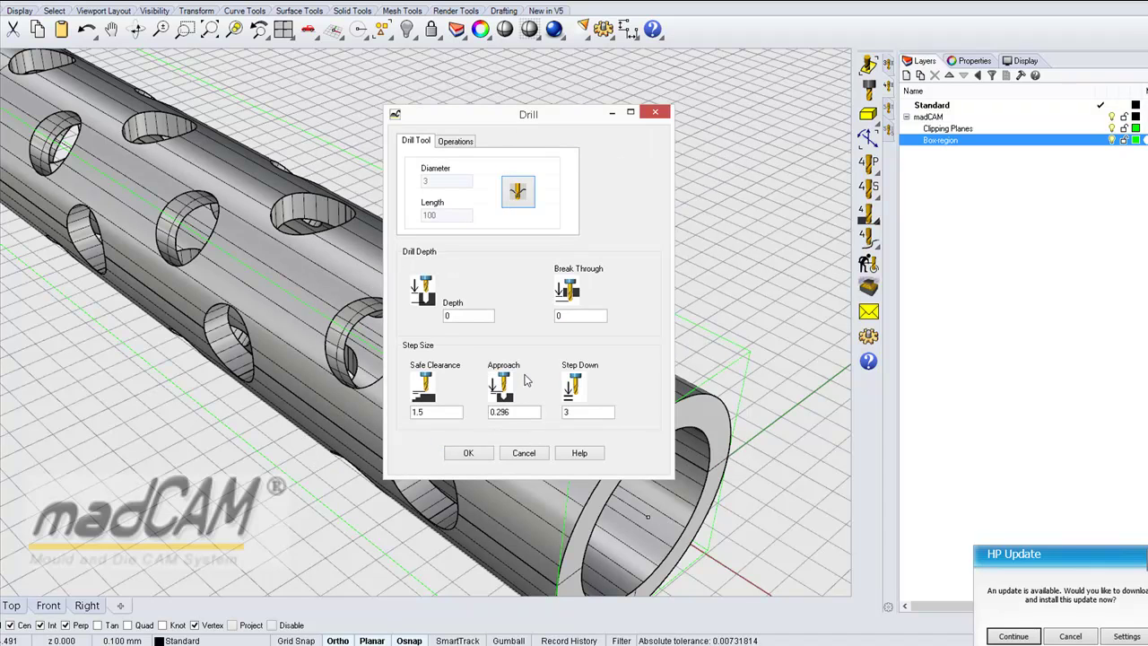
Set the drill depth to 10 and generate the indexed drilling toolpath for the top hole's point.
click(464, 318)
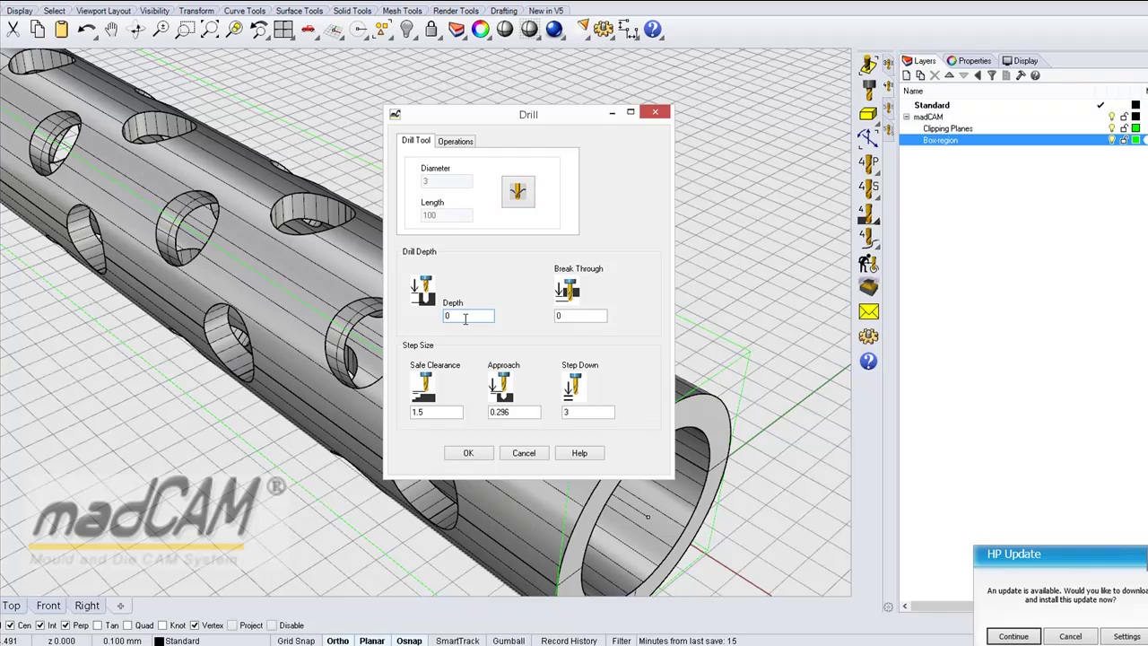
key(BackSpace)
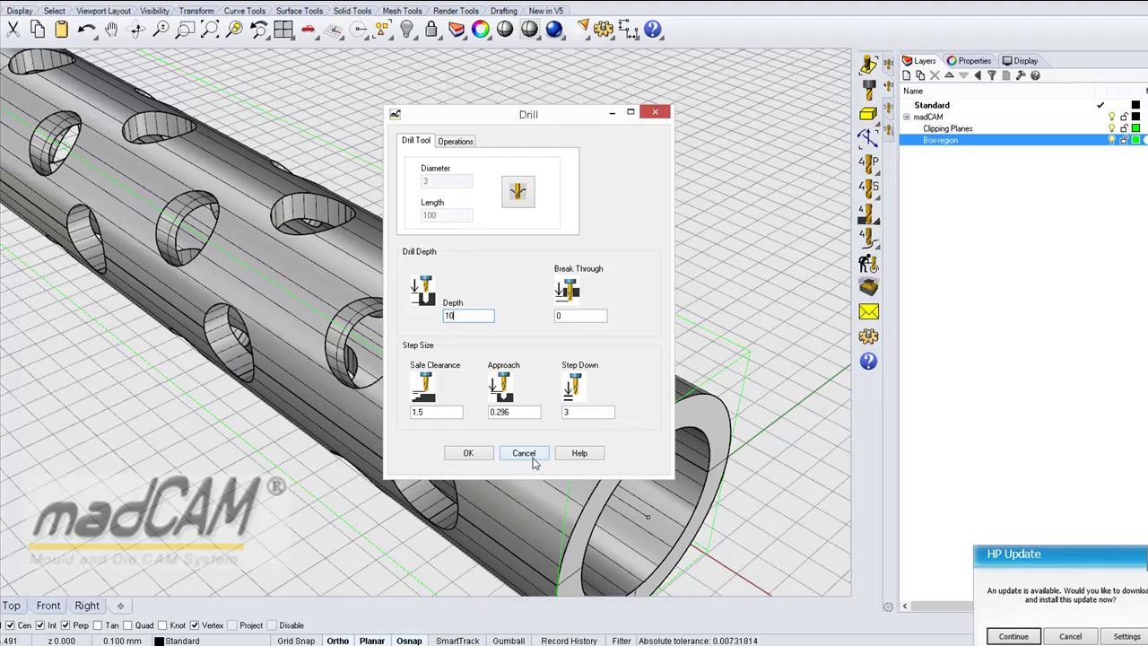
click(478, 455)
right_drag(576, 362, 575, 349)
click(555, 262)
scroll(556, 265, down, 5)
right_drag(564, 311, 603, 299)
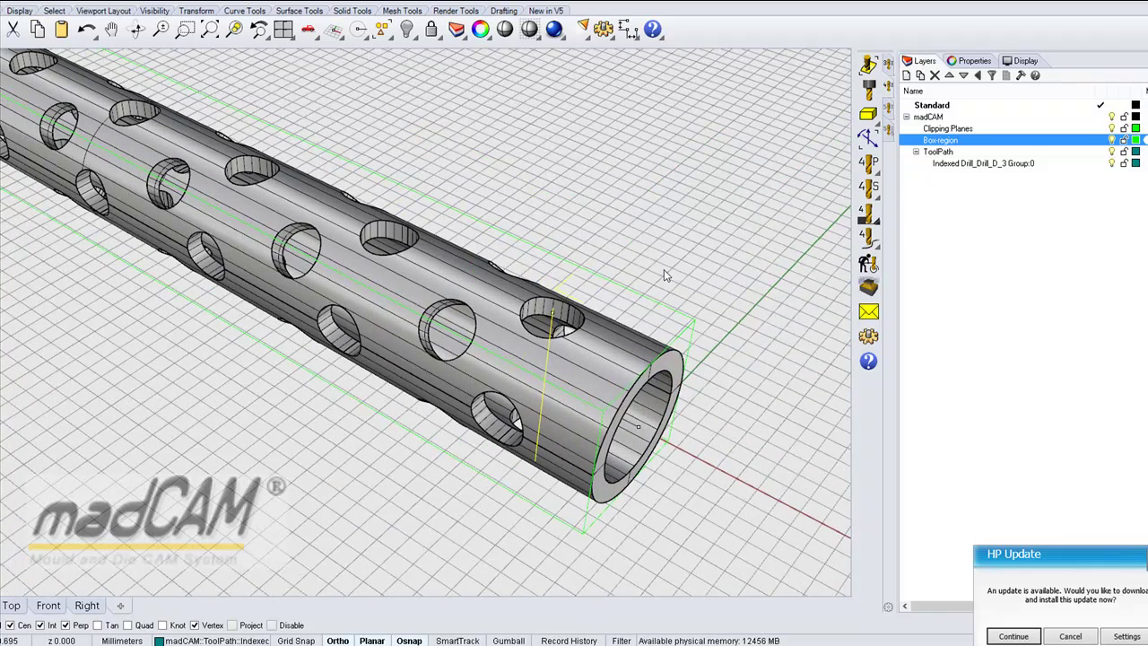
click(673, 224)
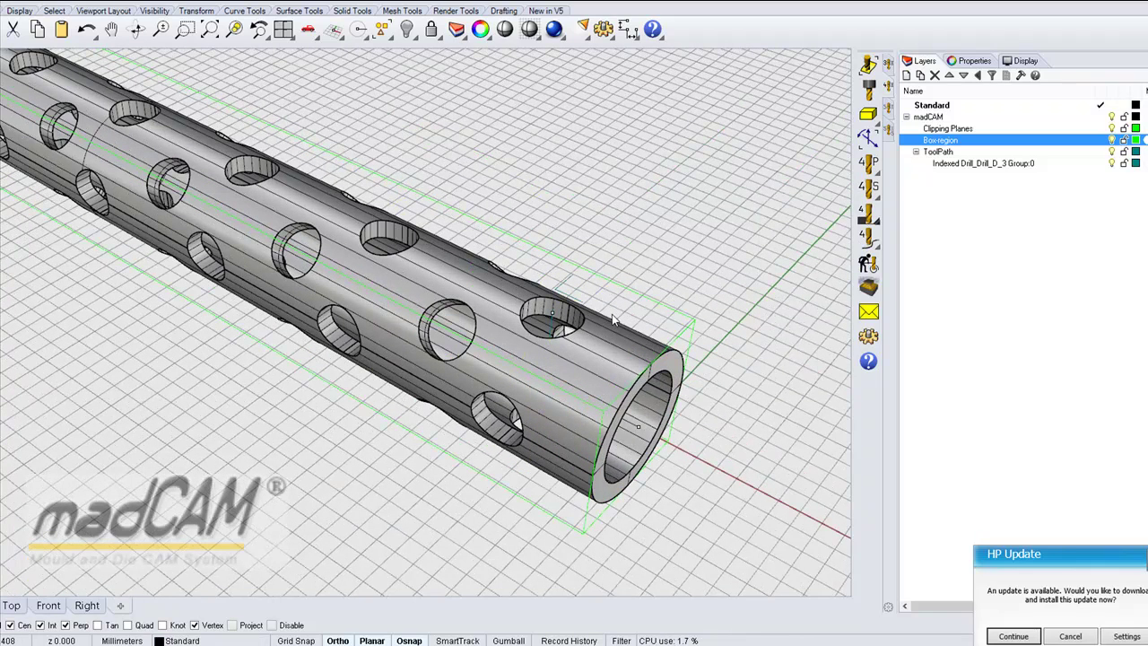
Set the indexed 4-axis direction to -89.994 degrees by picking the tube's outer surface at the end of its side seam.
scroll(538, 390, up, 3)
scroll(514, 392, up, 3)
right_drag(509, 393, 555, 391)
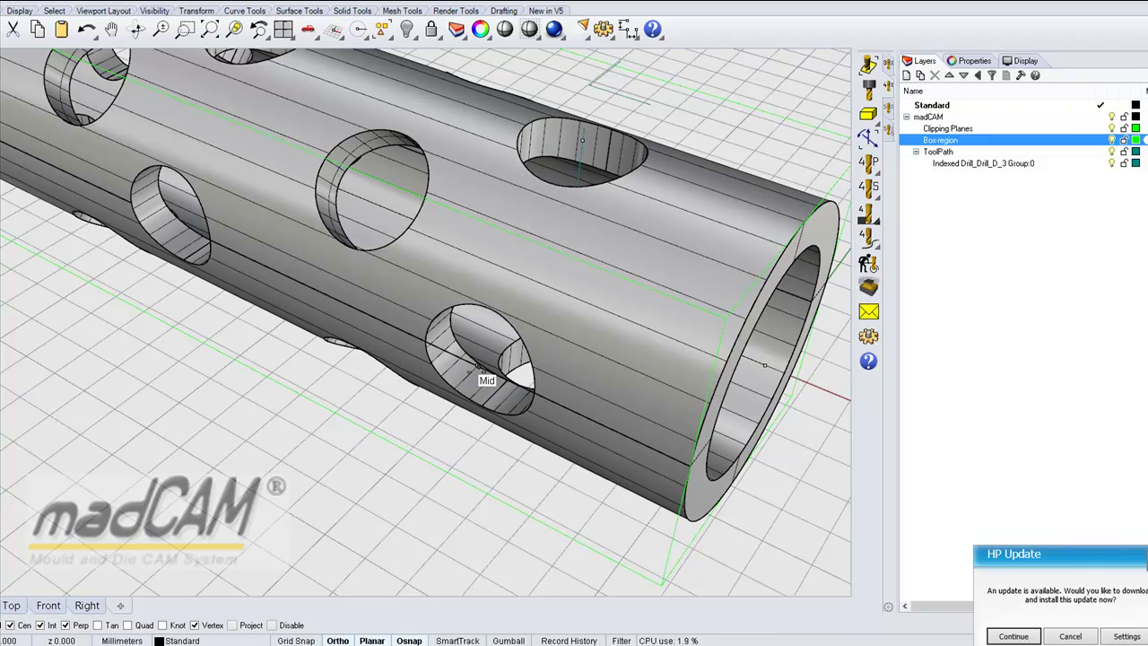
right_drag(523, 407, 534, 374)
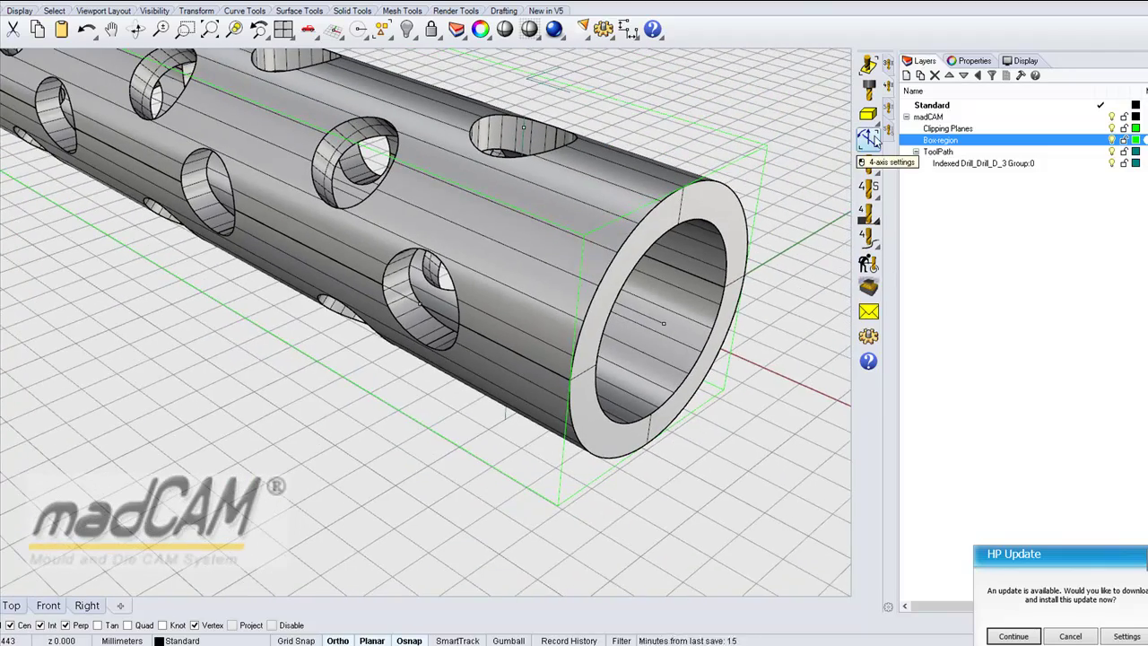
click(875, 139)
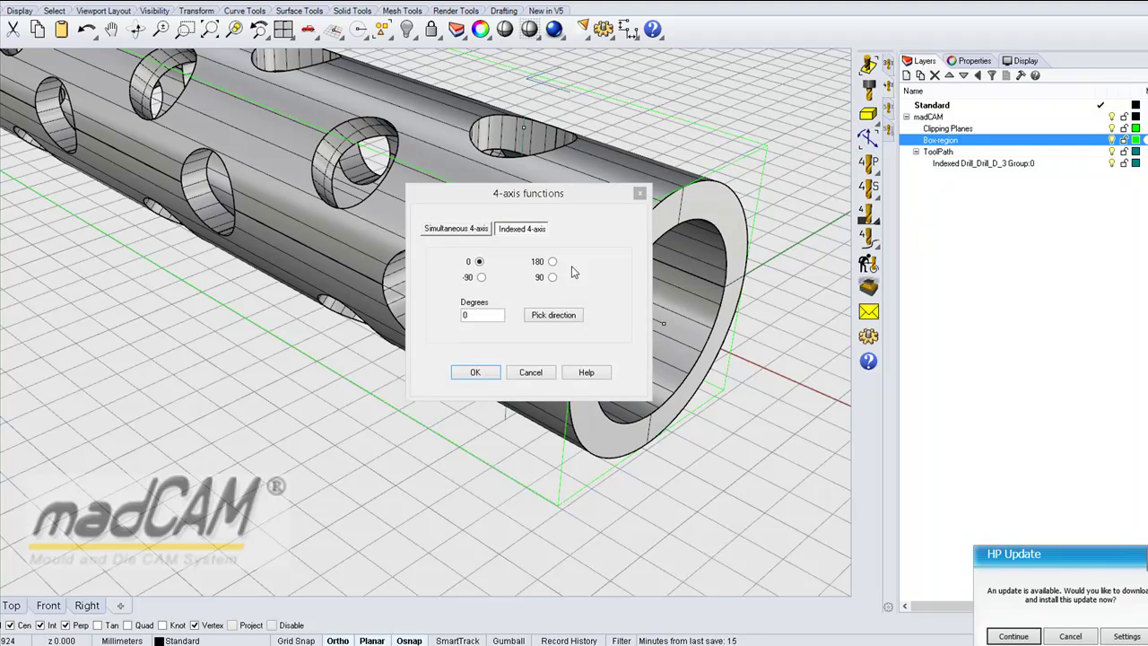
click(556, 318)
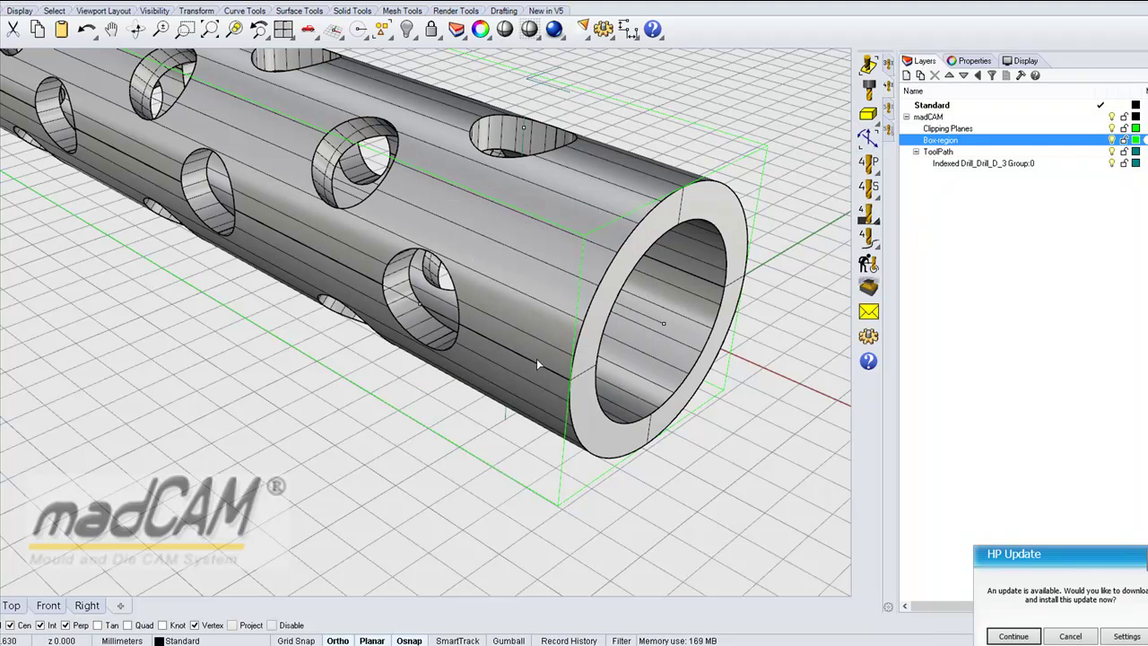
click(552, 379)
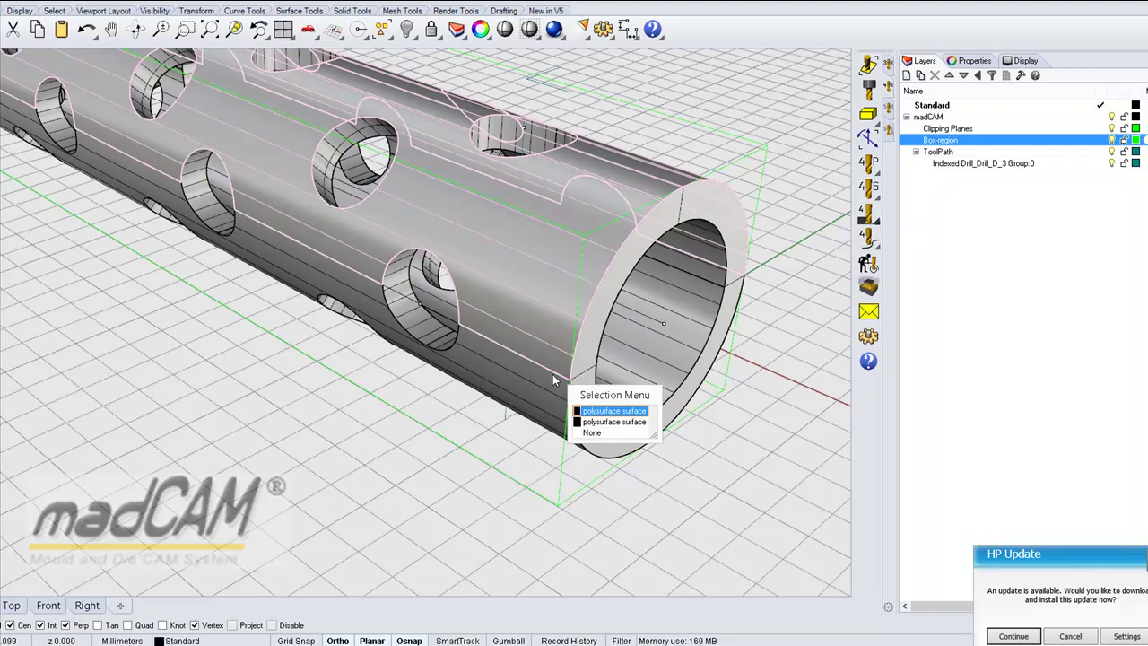
click(603, 410)
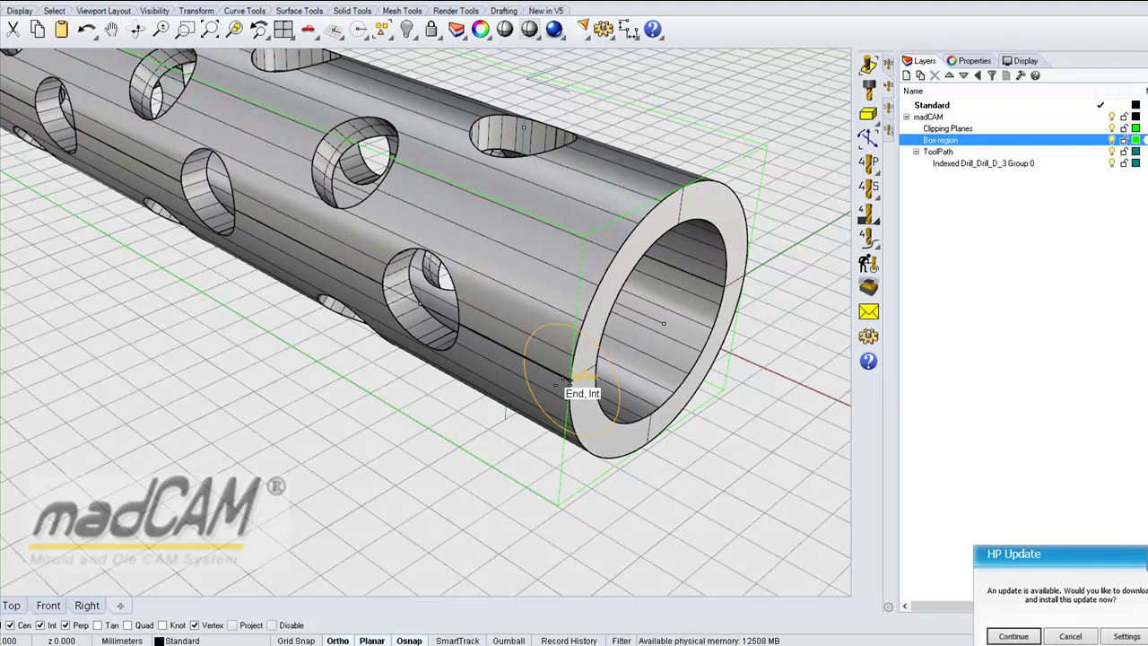
click(567, 382)
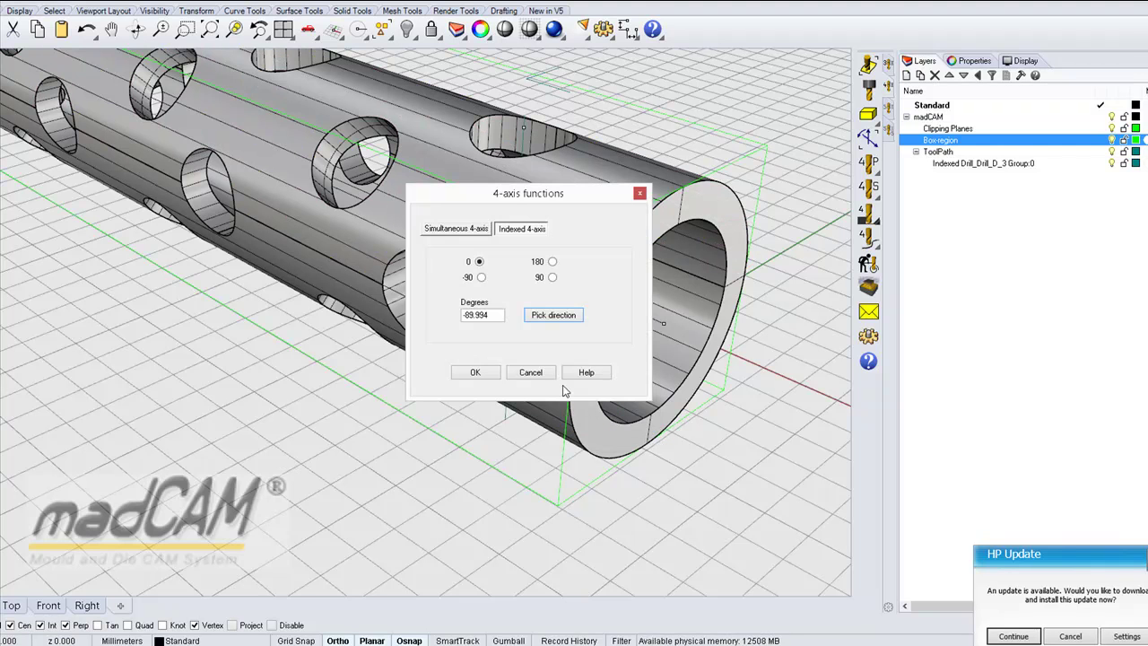
click(486, 373)
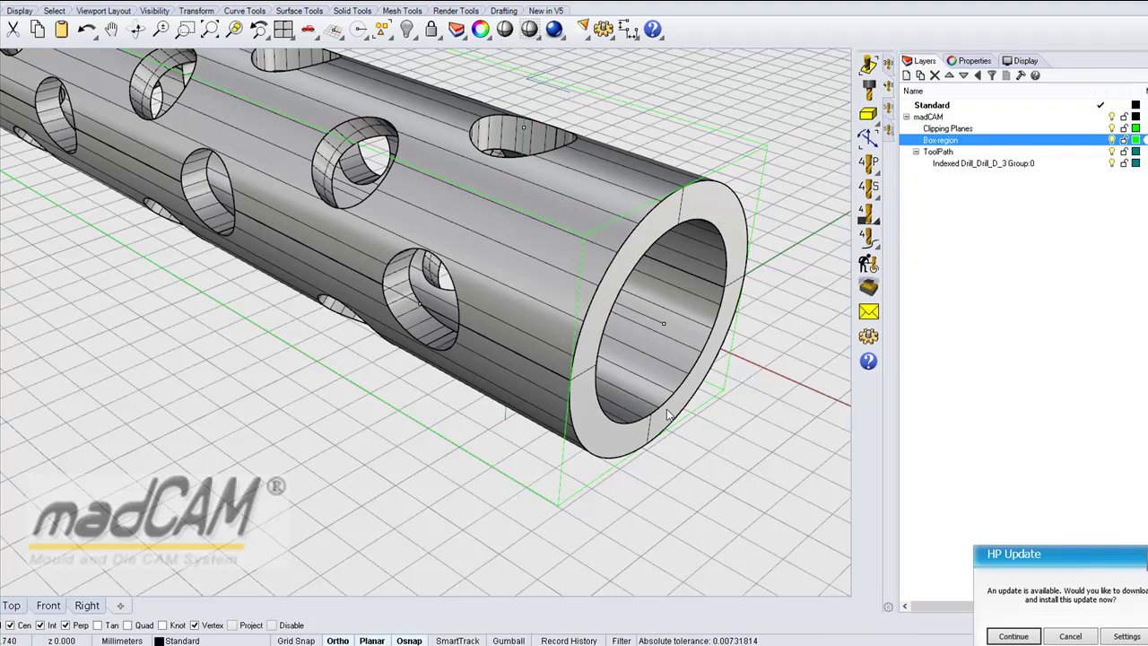
Generate an indexed drilling toolpath for the side hole near the open end with the 3 mm drill and depth 10.
click(868, 165)
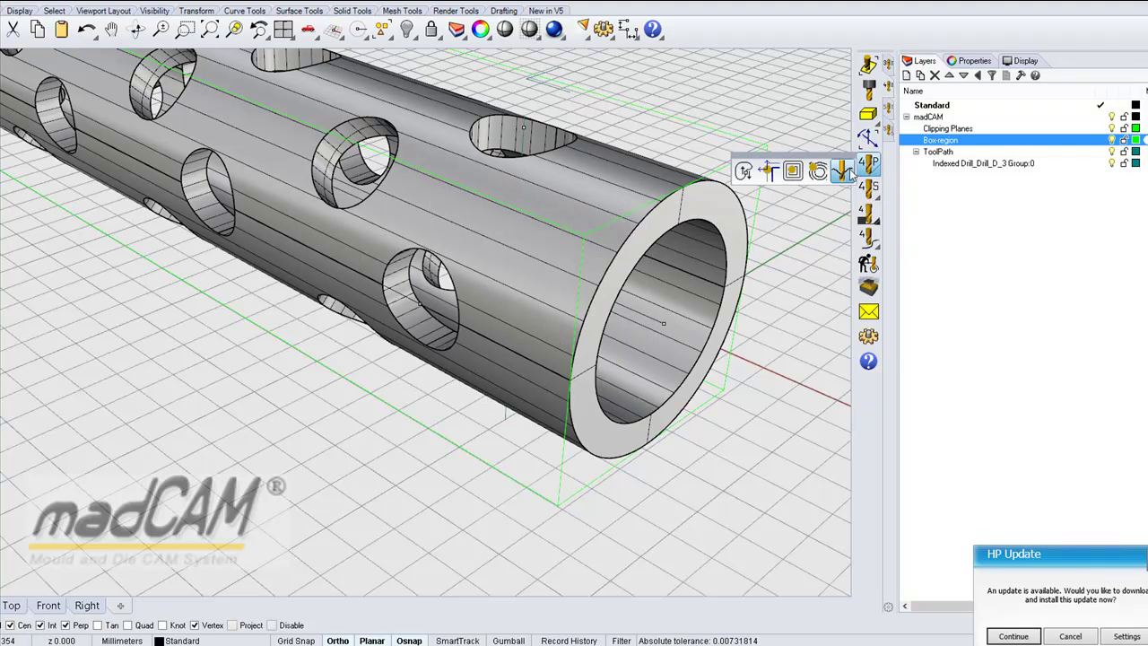
click(844, 172)
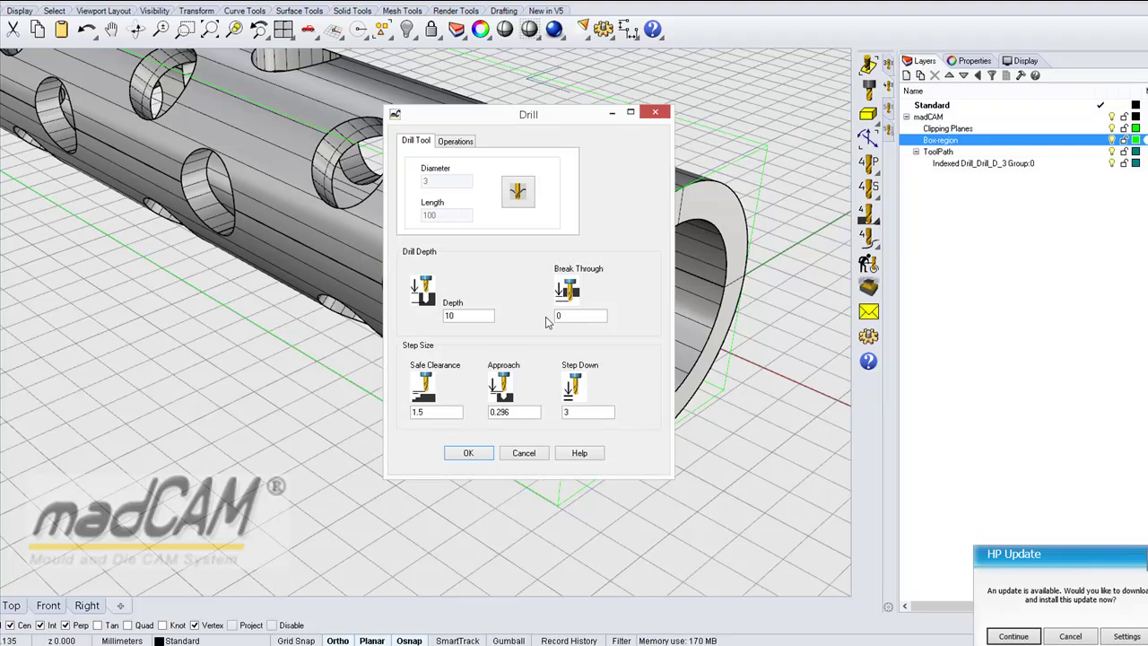
click(467, 453)
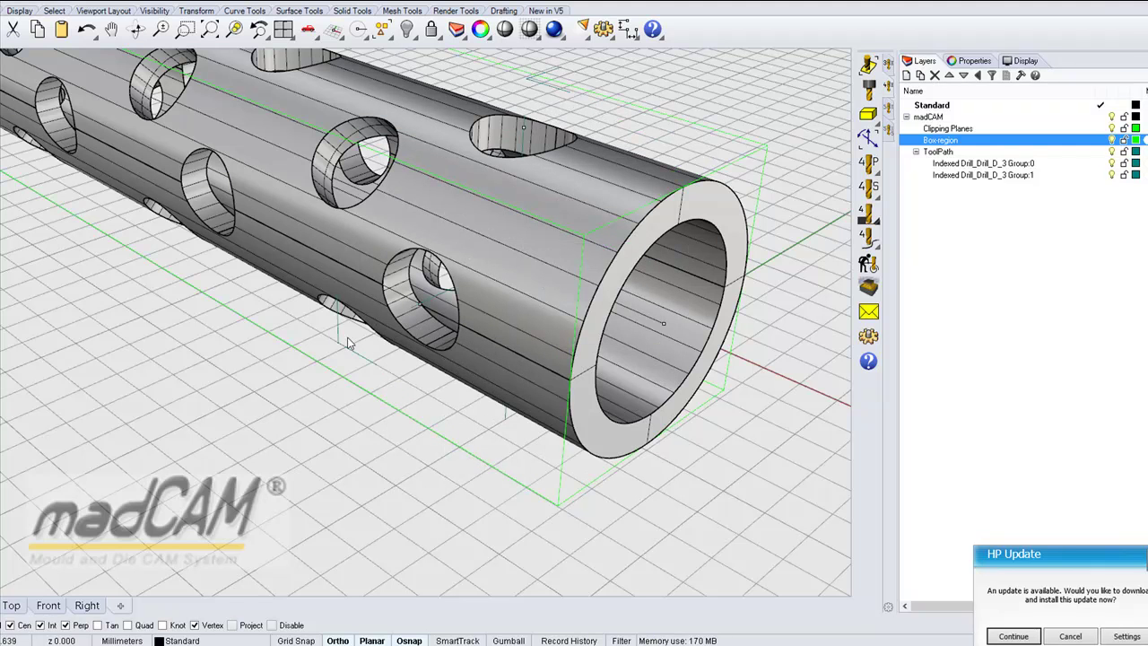
mouse_move(339, 339)
right_down()
mouse_move(397, 405)
mouse_move(236, 403)
mouse_move(450, 421)
mouse_move(526, 377)
mouse_move(572, 271)
right_up()
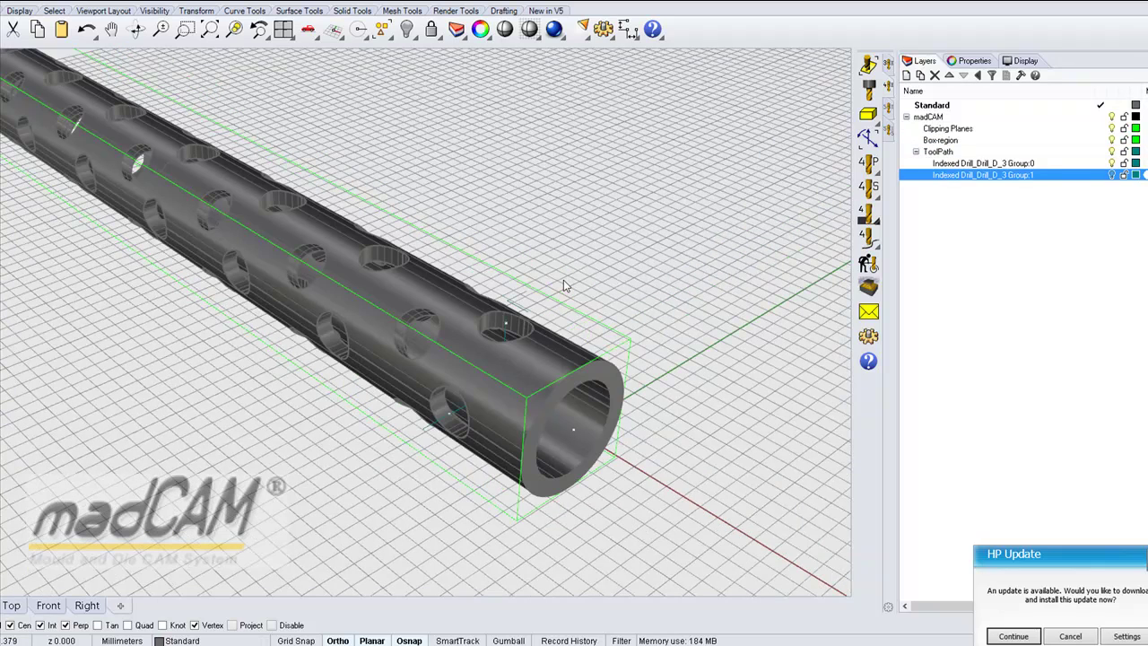
Simulate the drilling on the tube, watch the drill's motion at the top hole, and close the simulation.
click(868, 287)
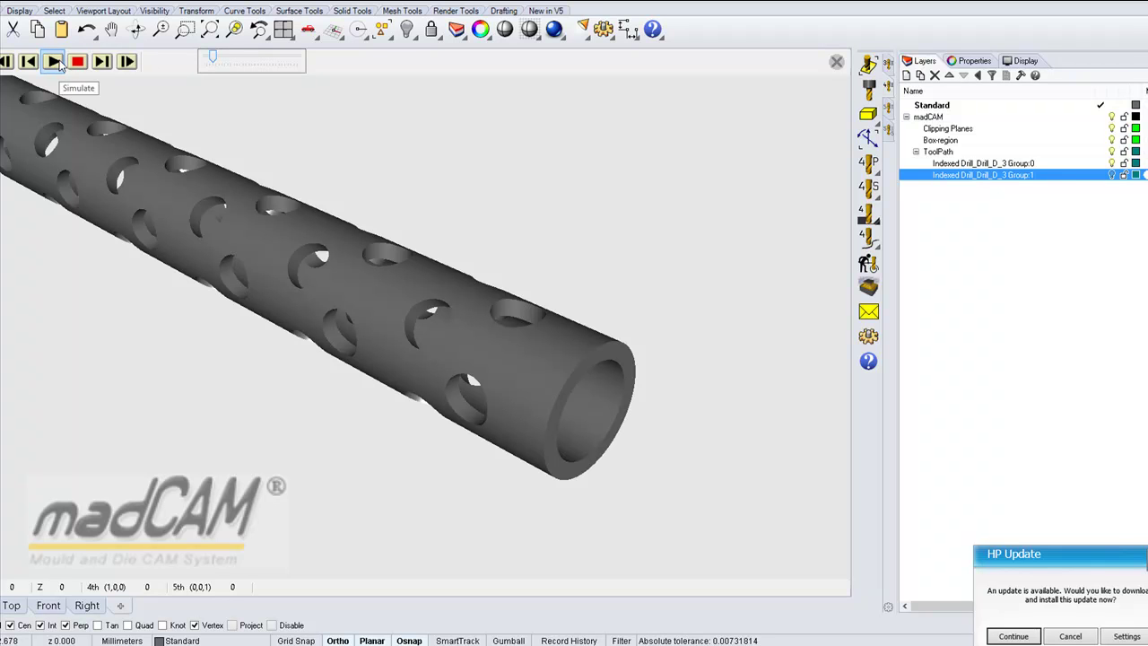
click(54, 61)
mouse_move(543, 321)
right_down()
mouse_move(497, 313)
mouse_move(536, 301)
mouse_move(561, 314)
right_up()
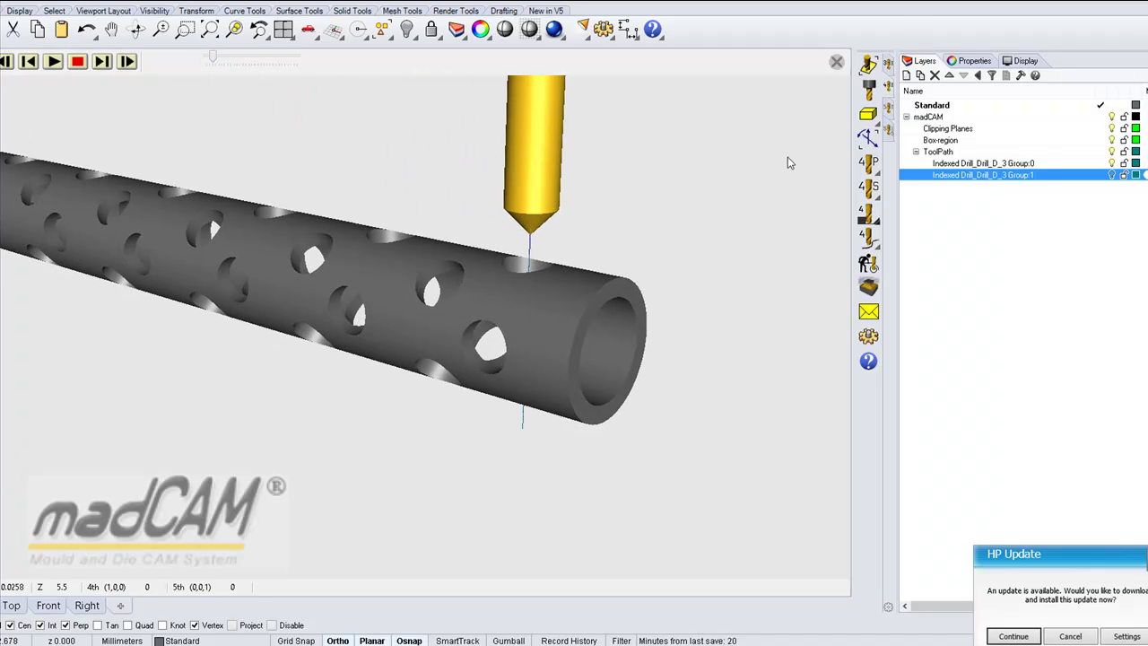
click(835, 63)
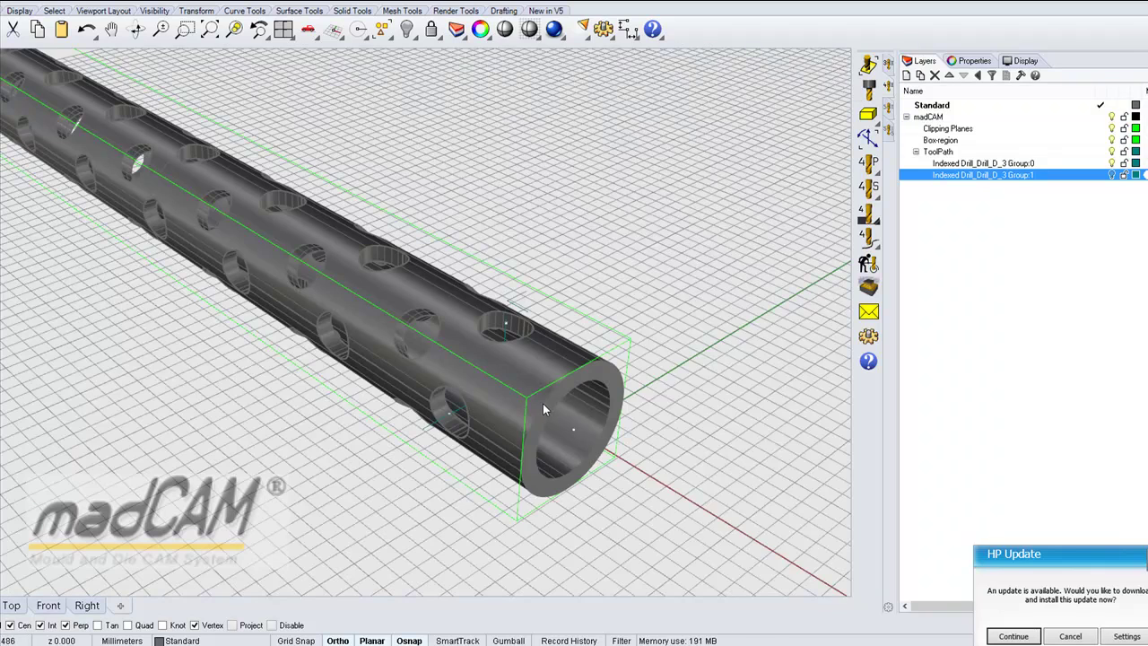
Delete the toolpath layer "Indexed Drill_Drill_D_3 Group:1" together with its objects.
right_drag(542, 411, 422, 356)
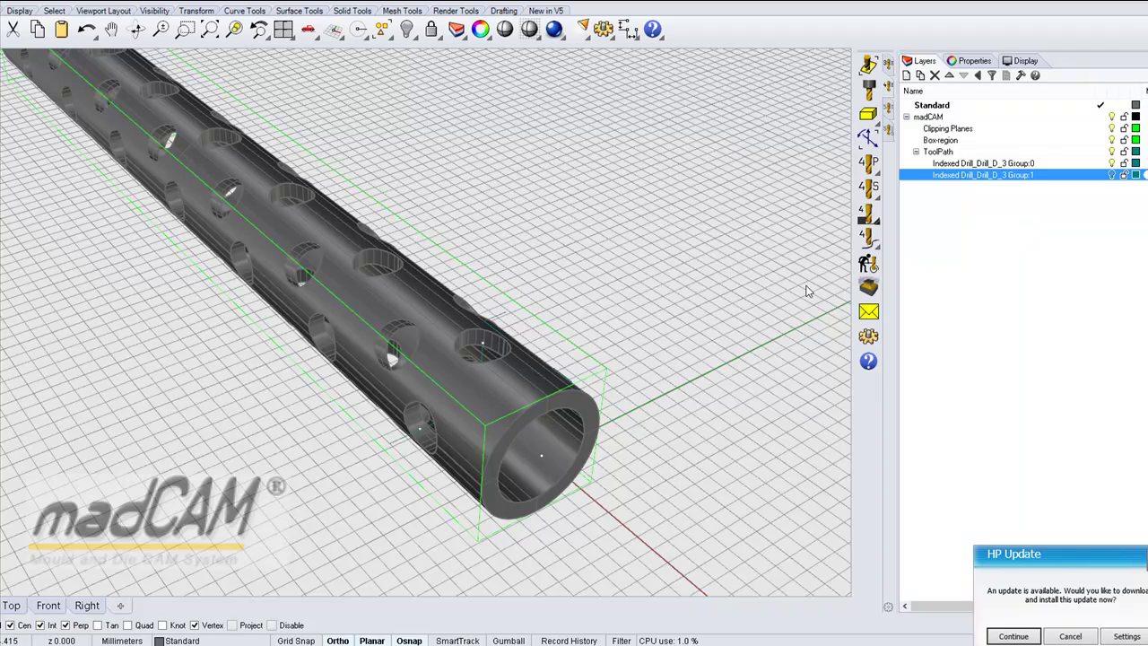
click(400, 439)
key(Escape)
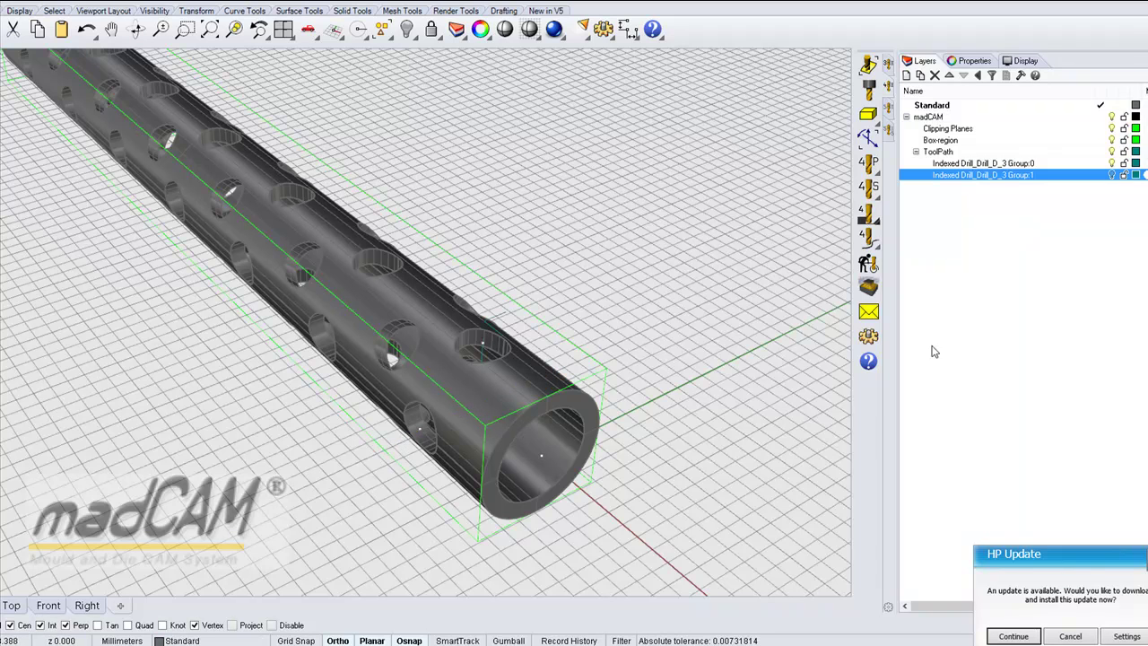
click(934, 76)
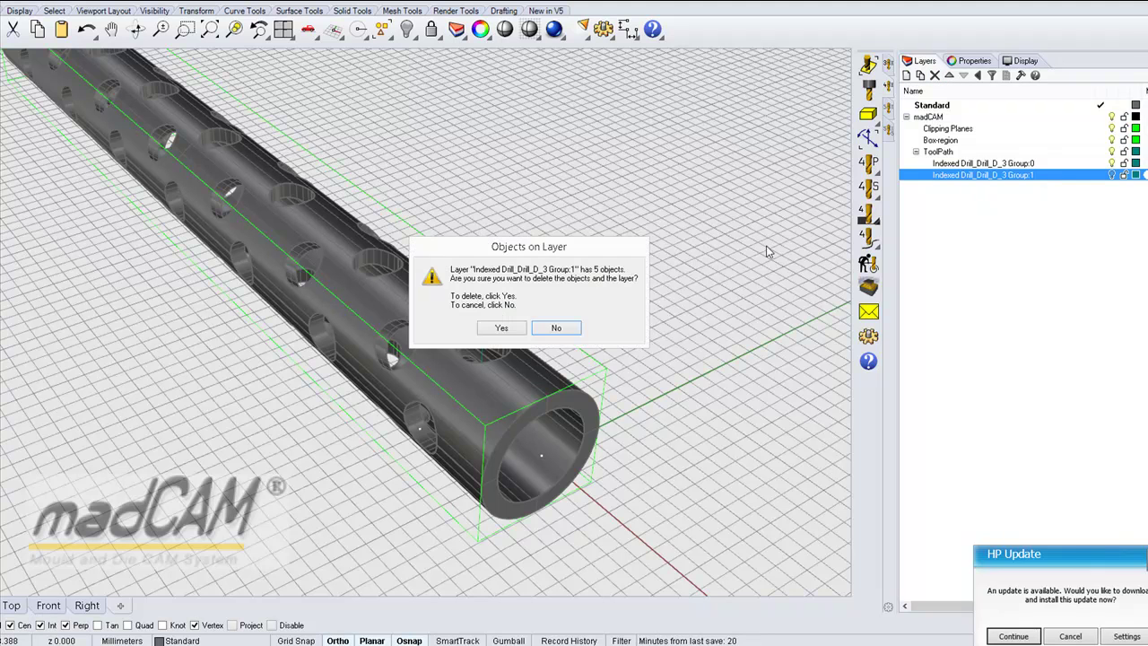
click(505, 330)
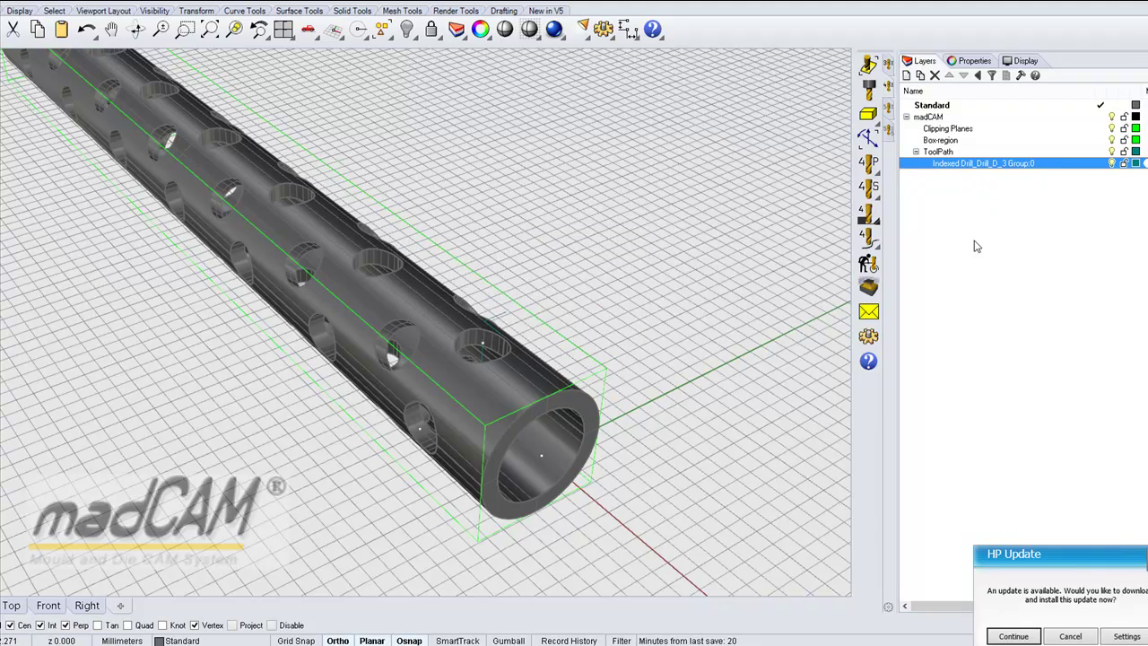
Rotate a copy of the drilling toolpath at the open end's top hole 270 degrees about the tube's centre axis.
right_drag(775, 365, 669, 343)
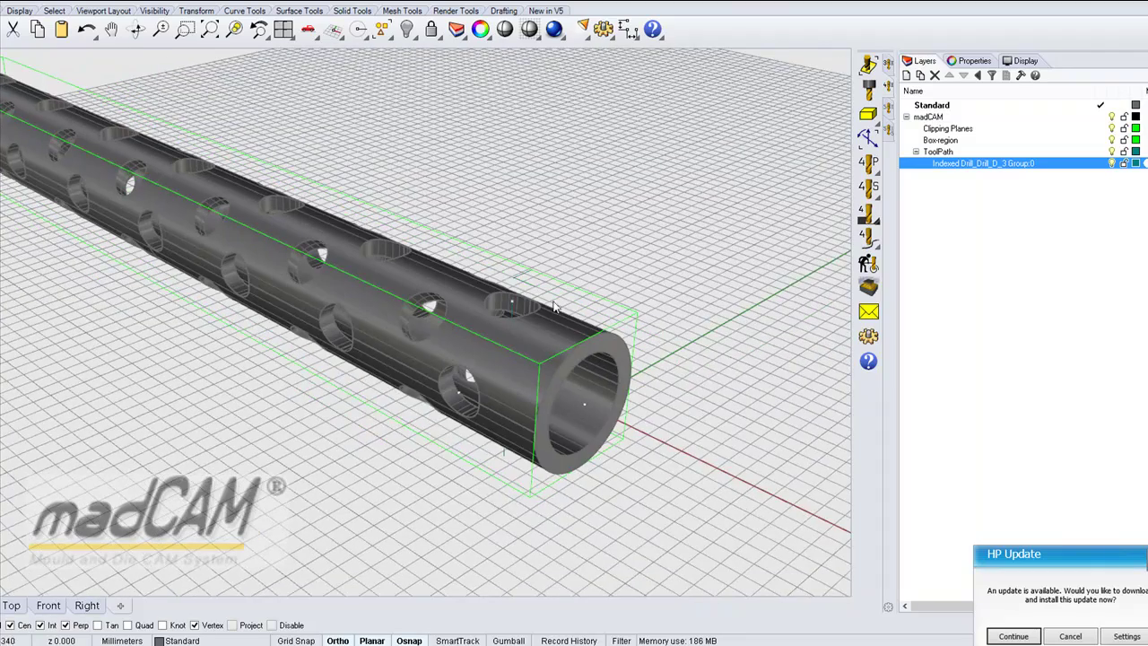
click(520, 287)
scroll(534, 287, up, 6)
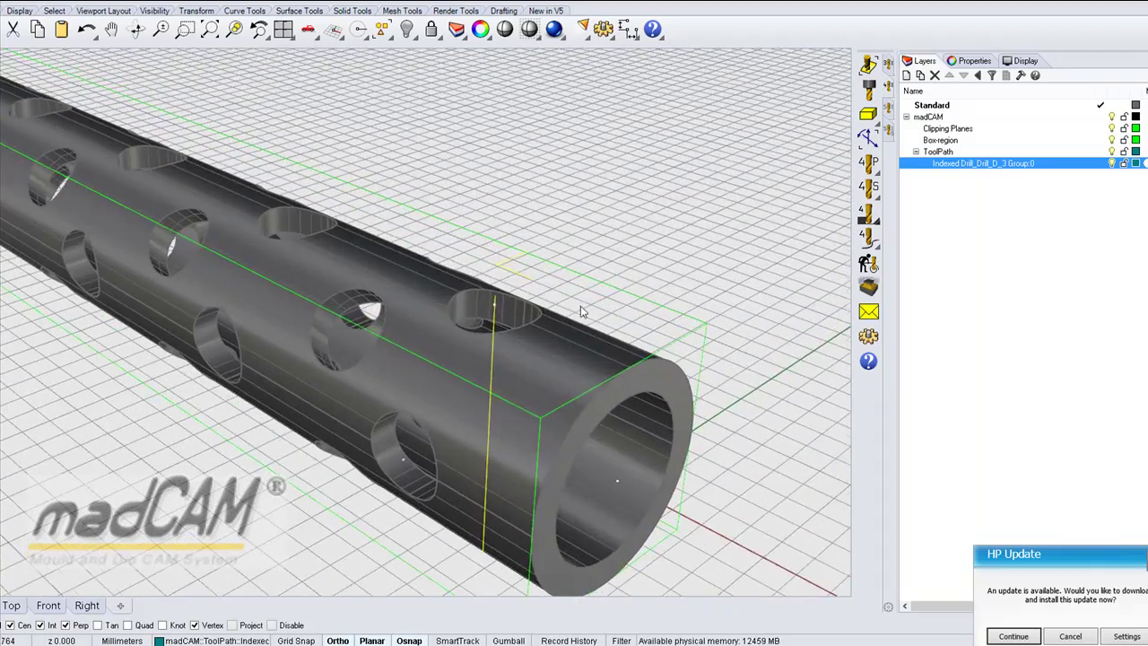
scroll(548, 326, down, 5)
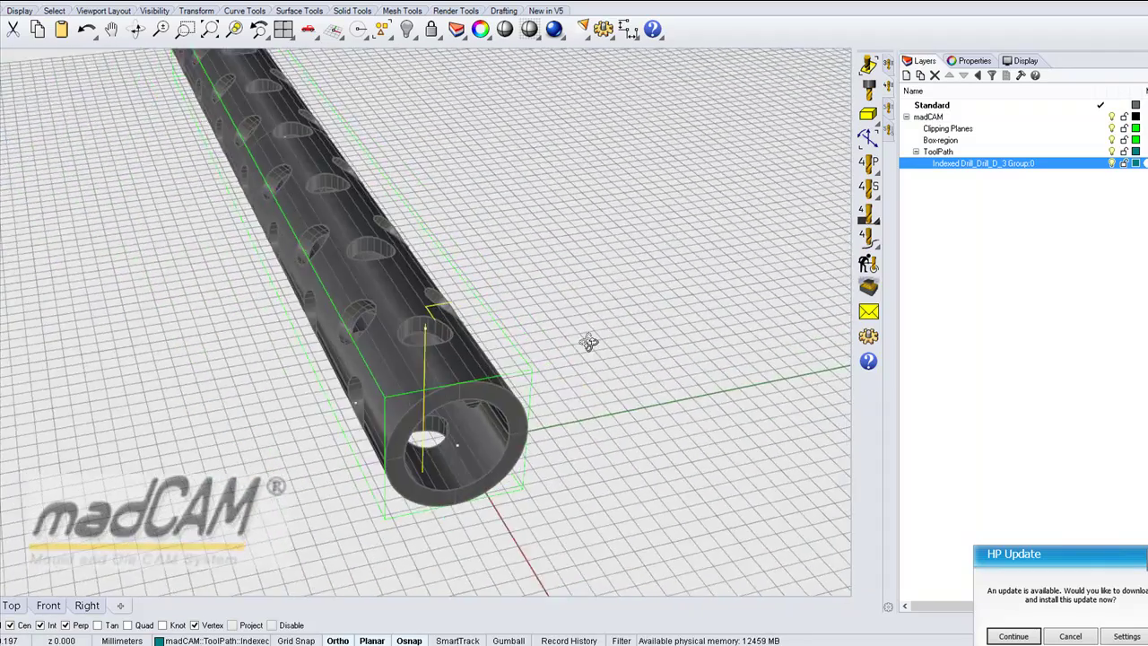
scroll(588, 341, up, 2)
key(ctrl+F2)
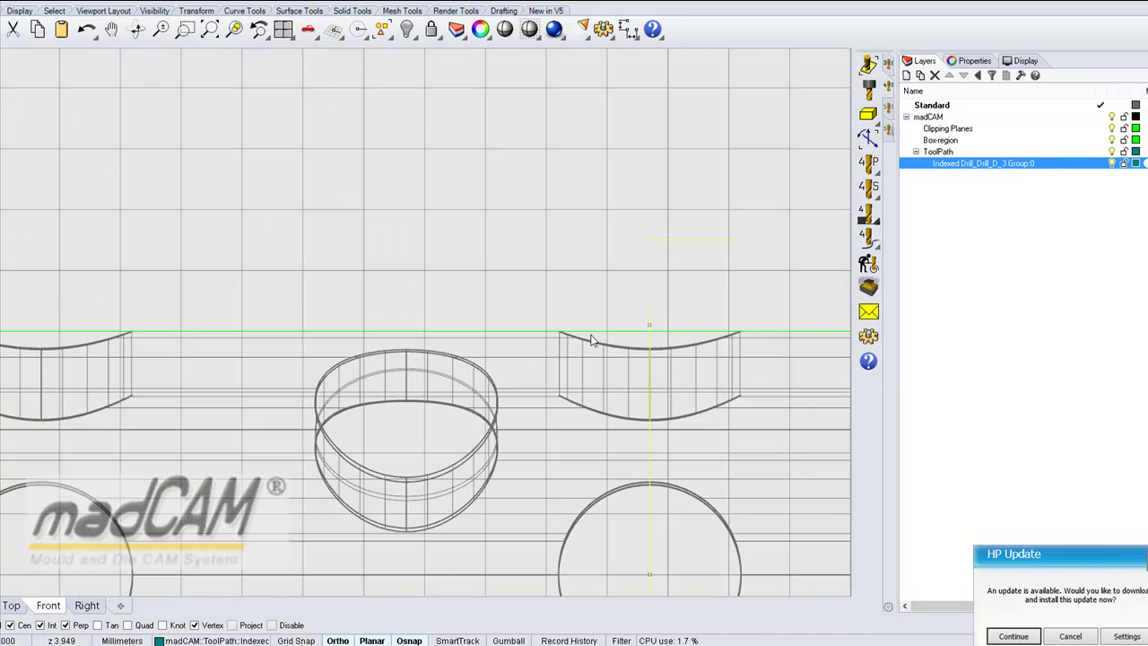
key(ctrl+F3)
scroll(545, 331, down, 2)
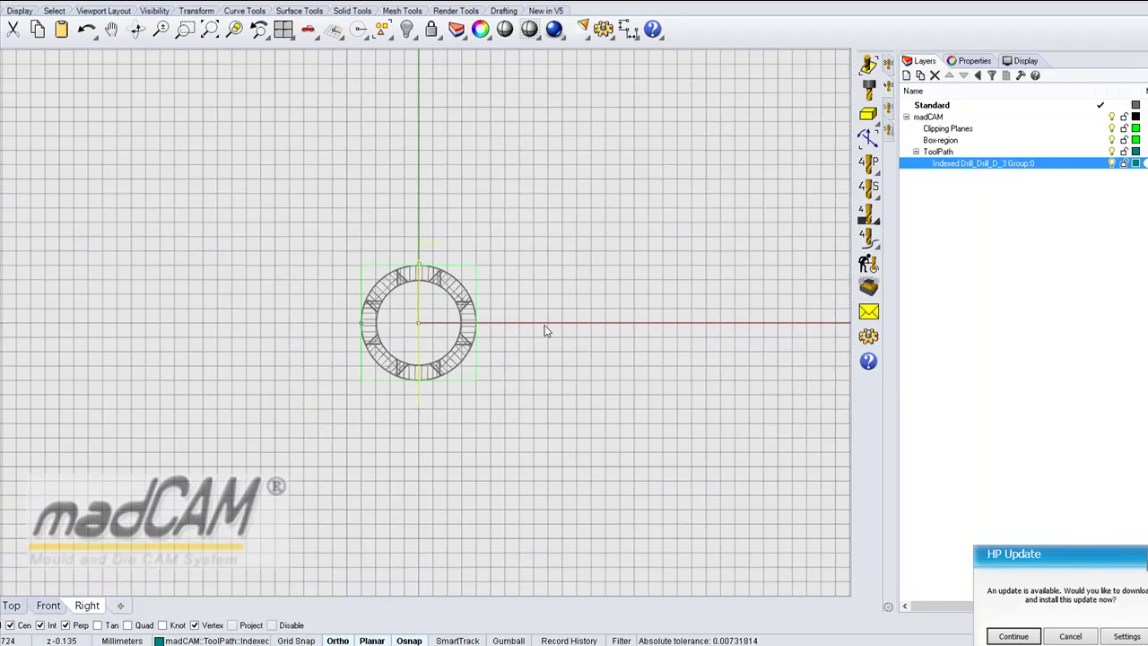
scroll(458, 233, up, 3)
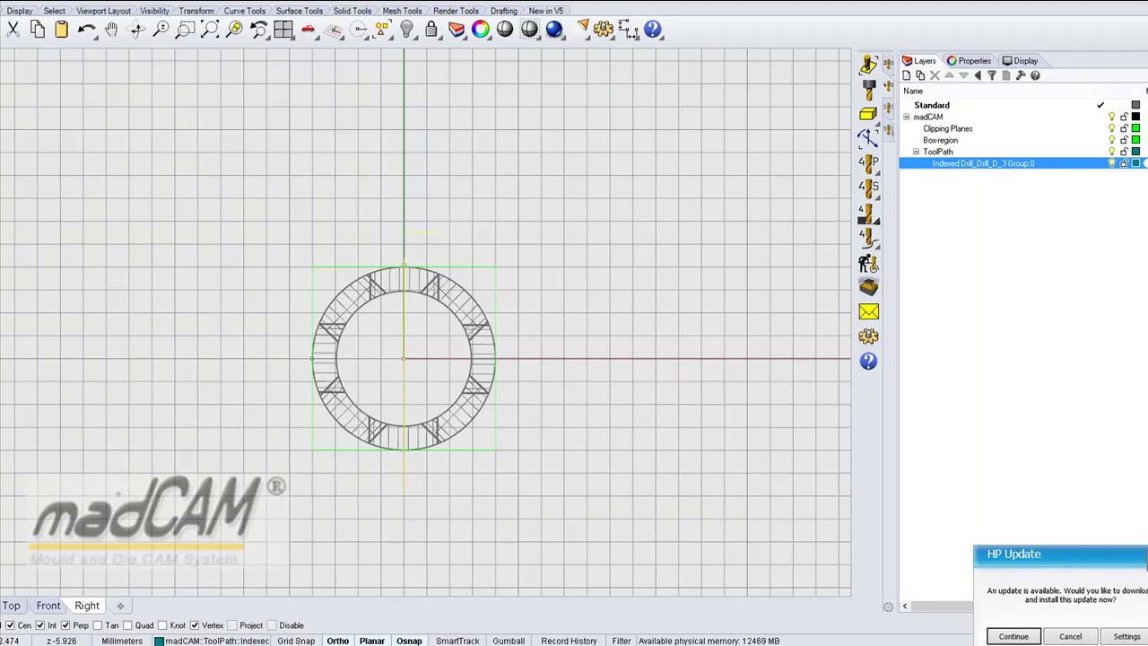
key(Return)
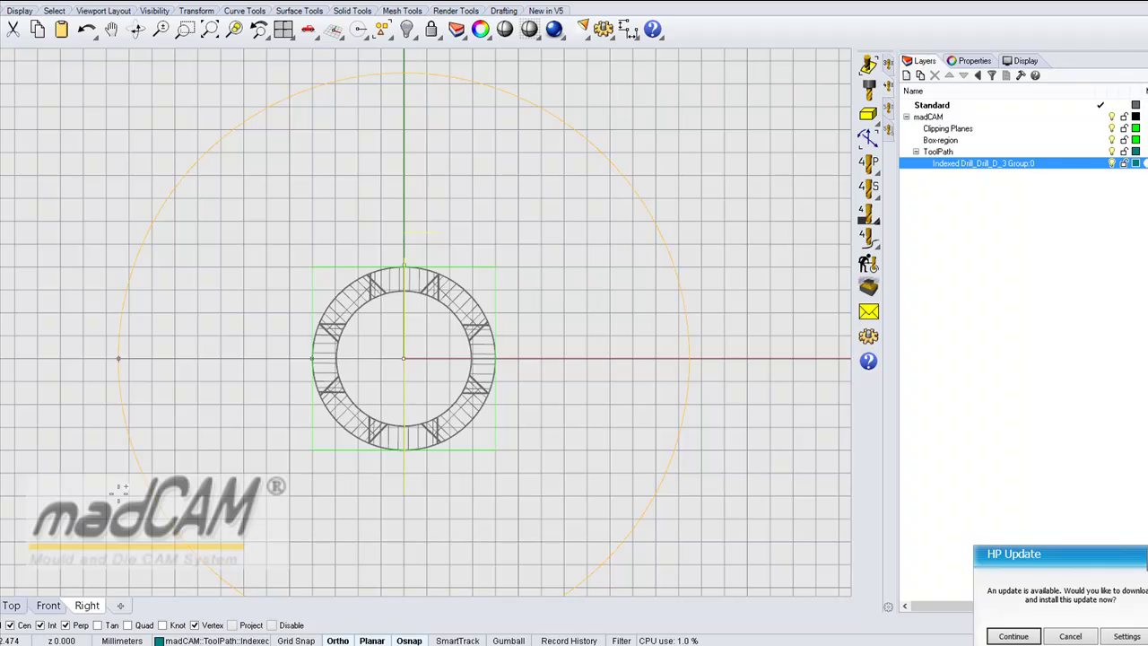
click(447, 164)
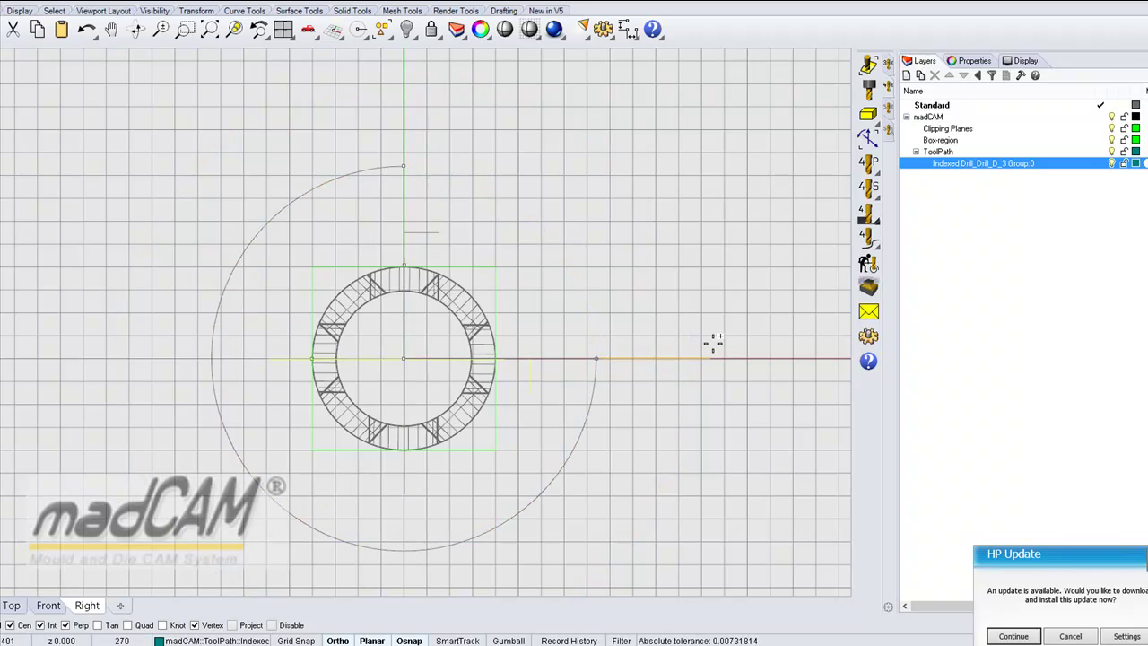
click(715, 348)
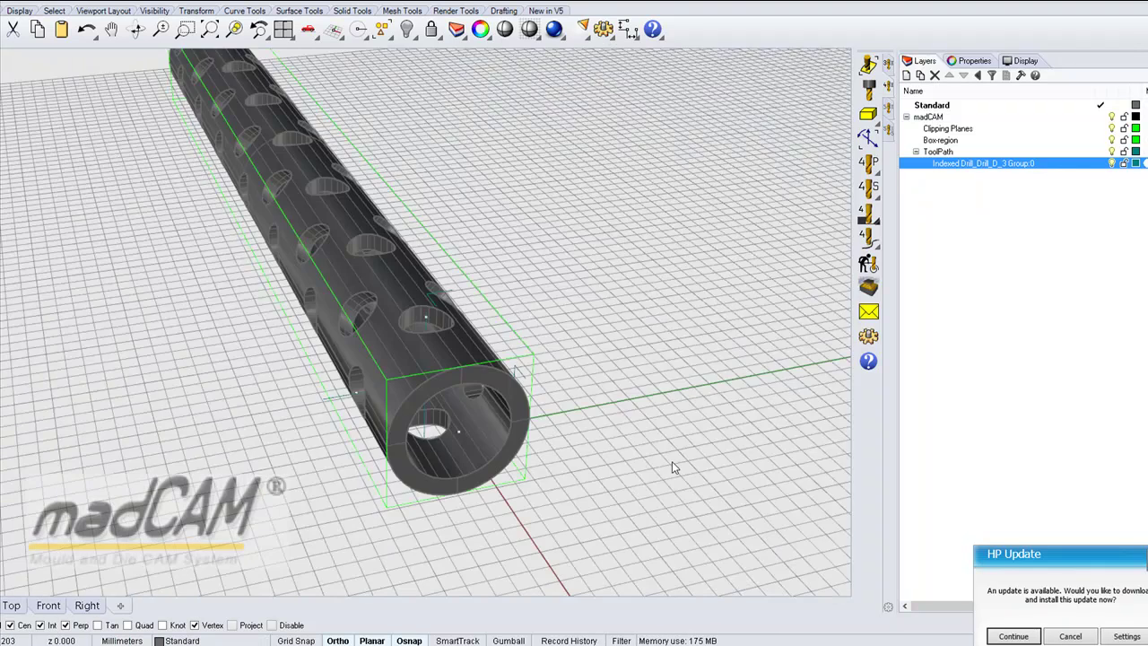
scroll(672, 467, up, 6)
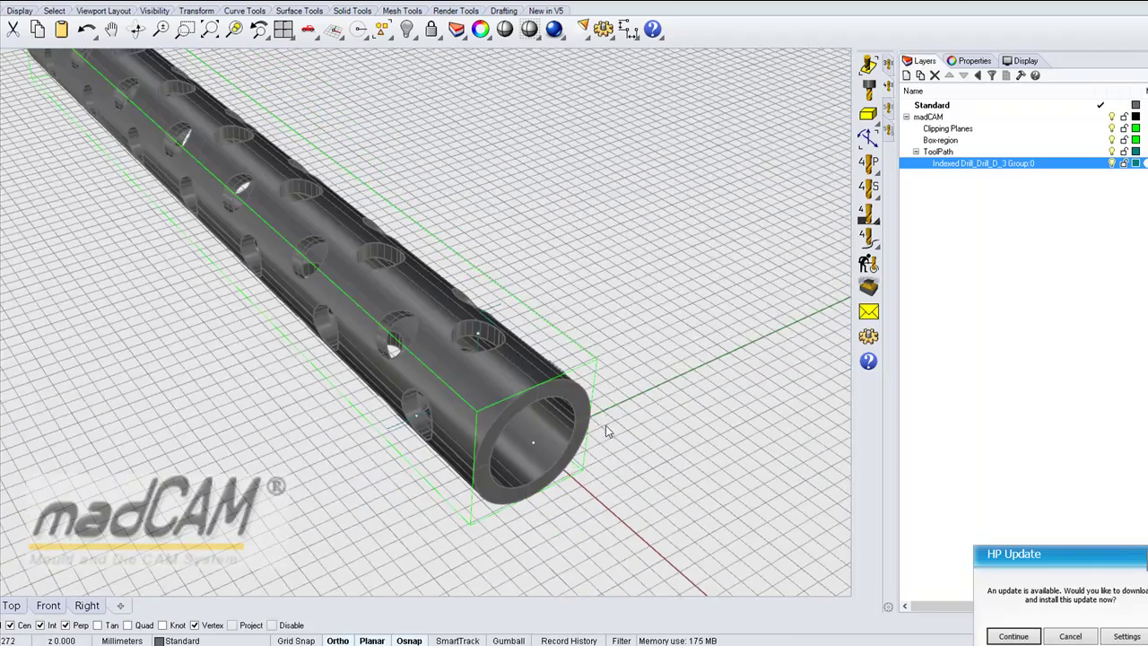
click(468, 269)
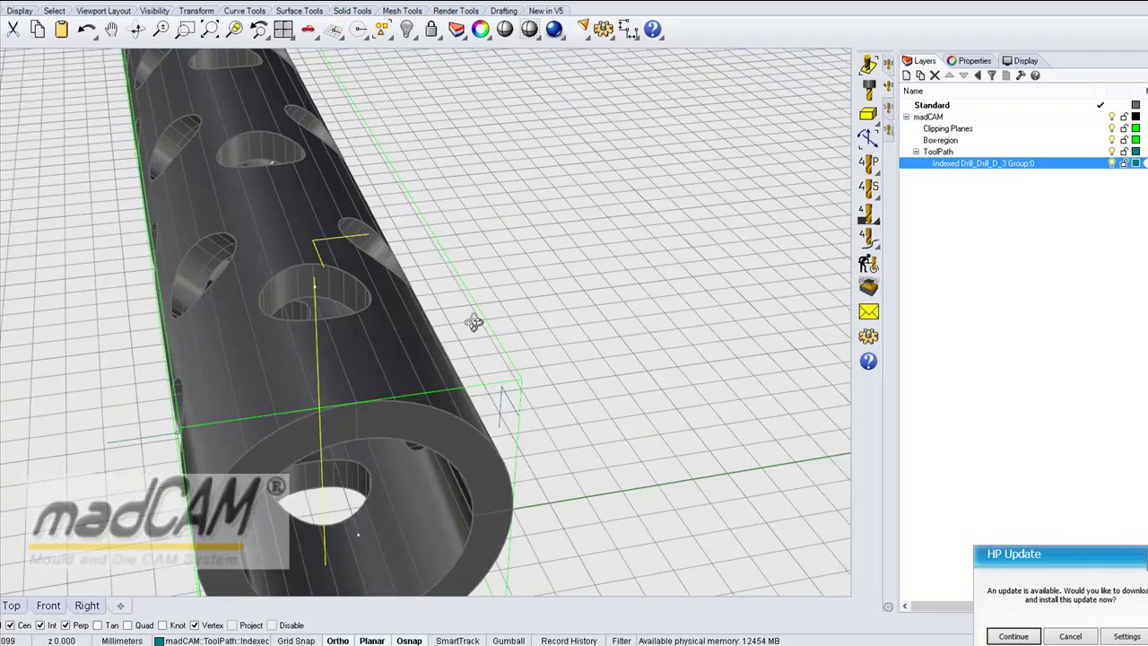
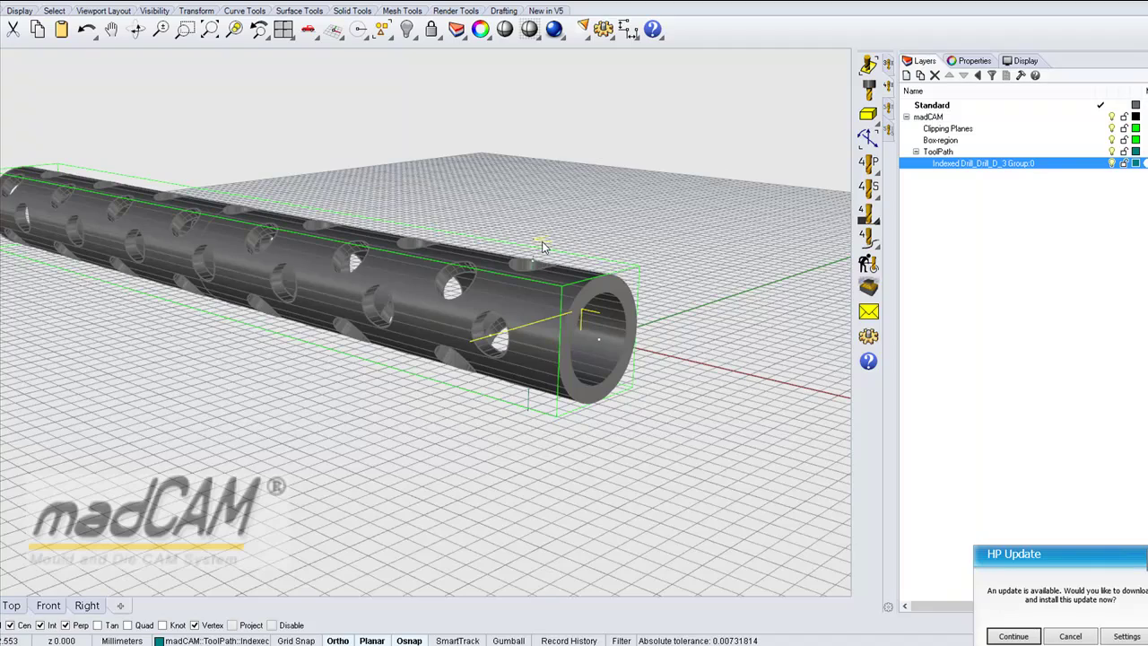
click(698, 365)
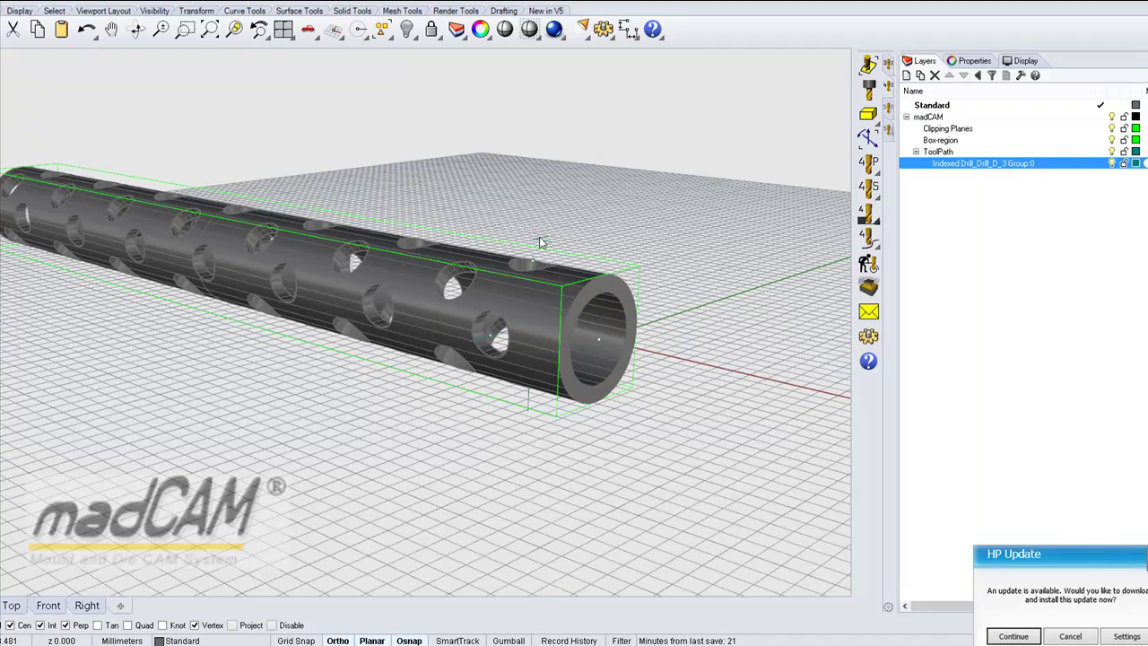
Copy the vertical and horizontal drilling toolpaths together along the tube to each following pair of holes, every 10 mm up to 60 mm.
right_drag(538, 240, 501, 405)
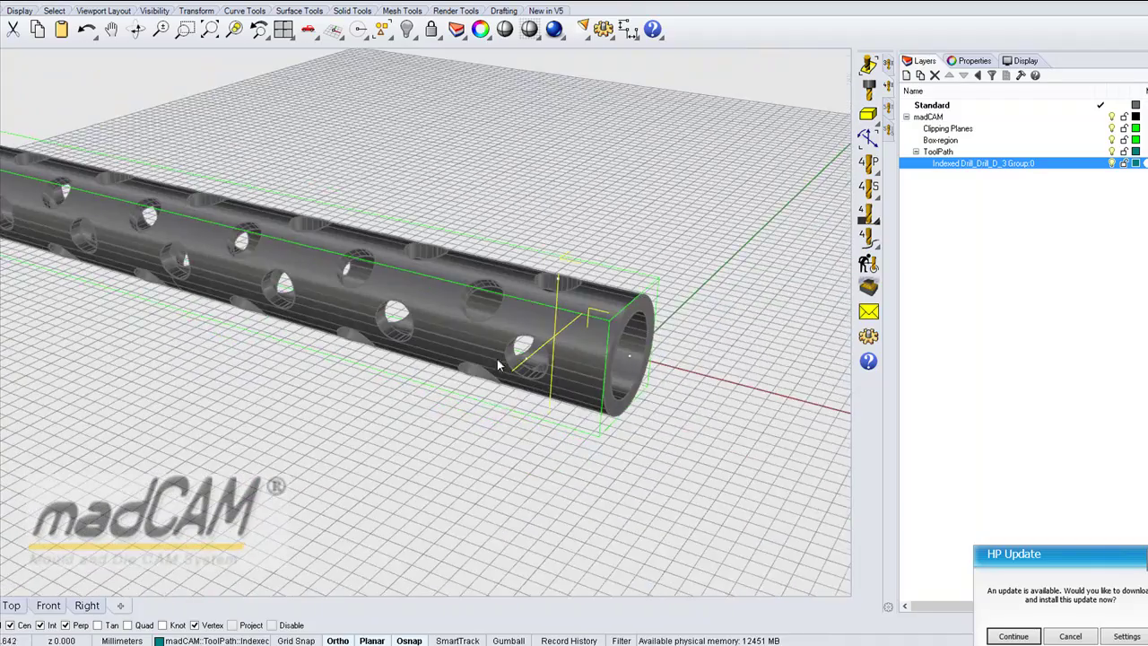
scroll(503, 356, up, 6)
shift+right_drag(503, 347, 538, 360)
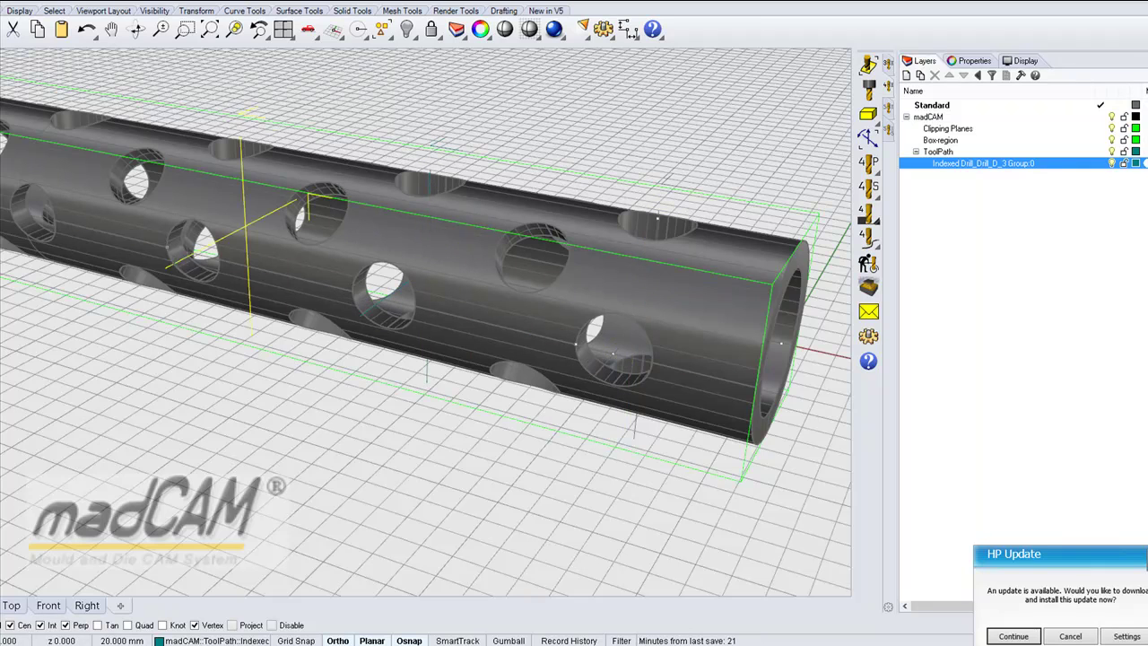
scroll(282, 313, up, 5)
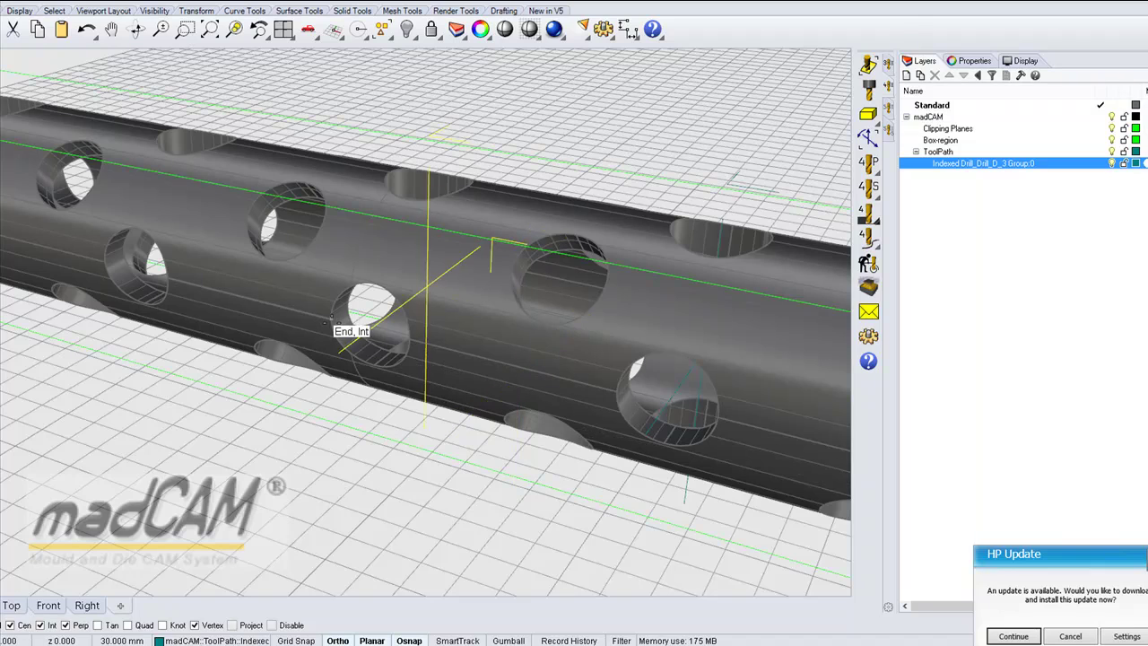
shift+right_drag(296, 327, 327, 350)
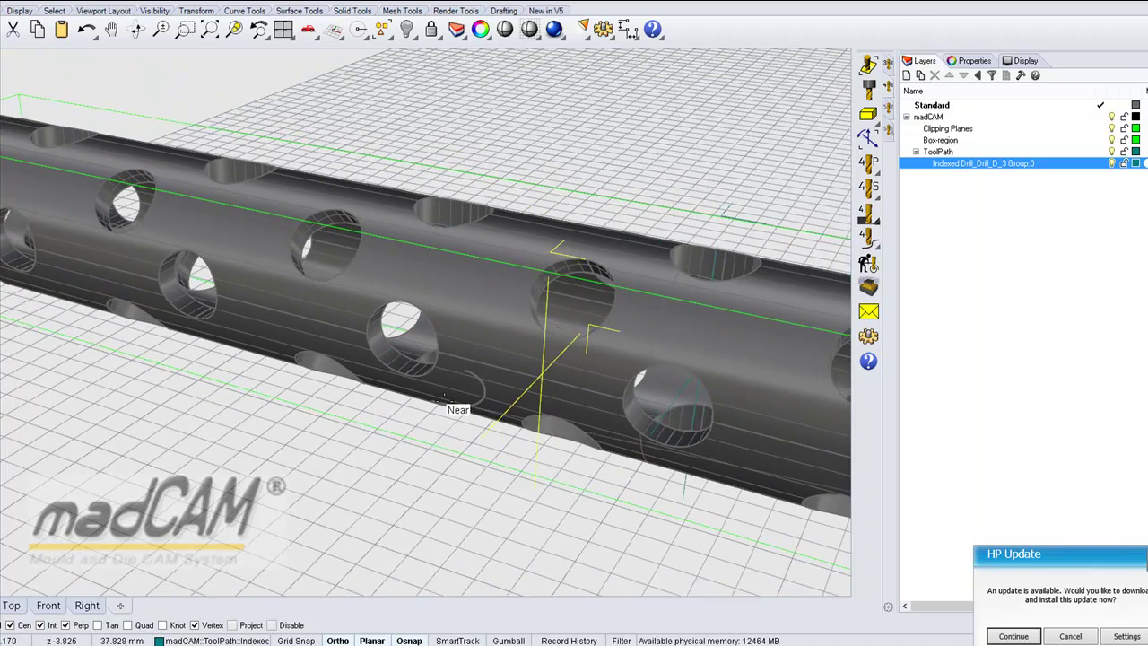
scroll(434, 400, up, 3)
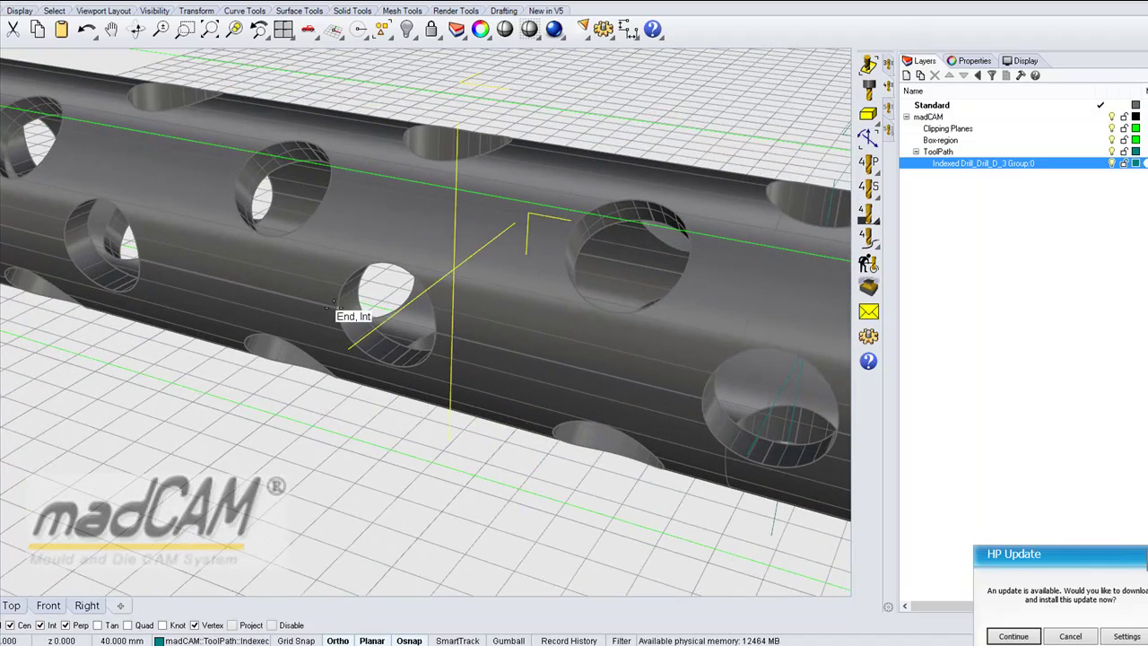
scroll(328, 308, down, 2)
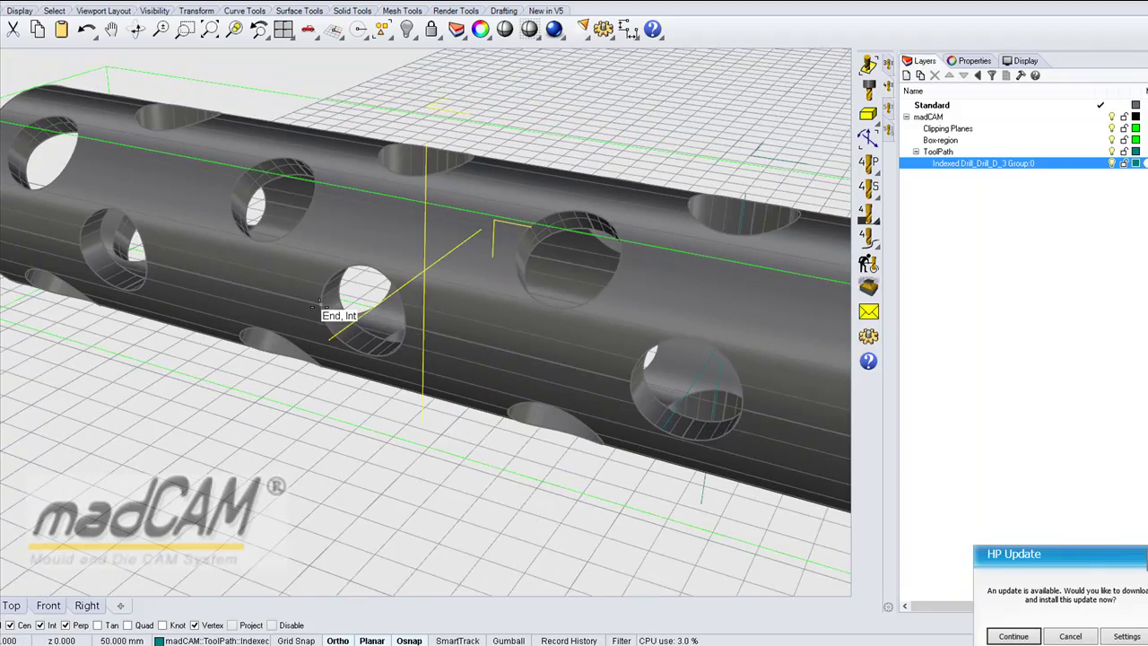
scroll(556, 395, up, 3)
scroll(512, 313, down, 5)
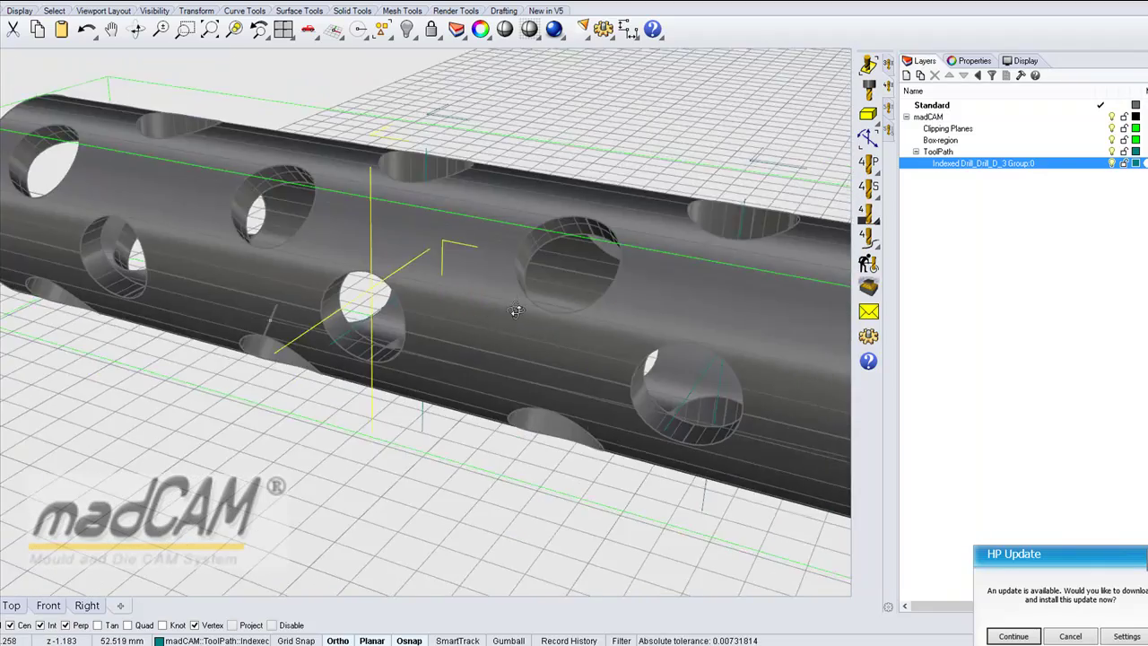
scroll(452, 363, down, 1)
scroll(331, 376, up, 5)
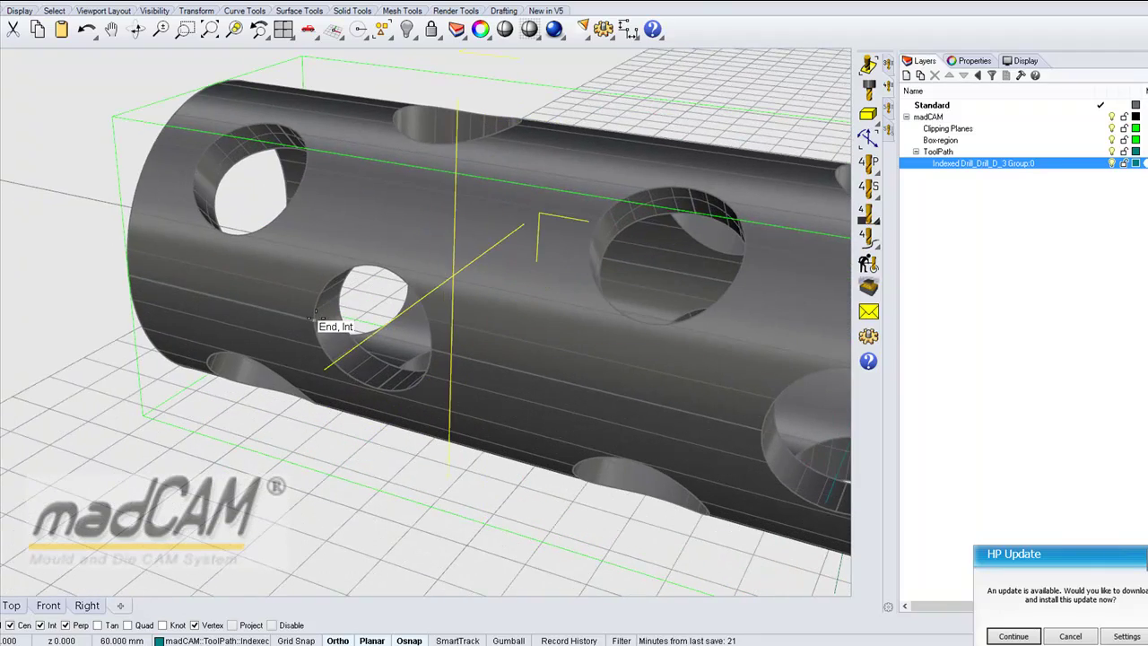
scroll(380, 364, down, 5)
right_drag(450, 446, 377, 453)
scroll(625, 410, up, 5)
right_drag(561, 378, 571, 410)
click(669, 337)
Copy the whole row of vertical drilling toolpaths about 4 mm along the tube toward its far end, in line with the staggered holes.
ctrl+right_drag(542, 333, 598, 358)
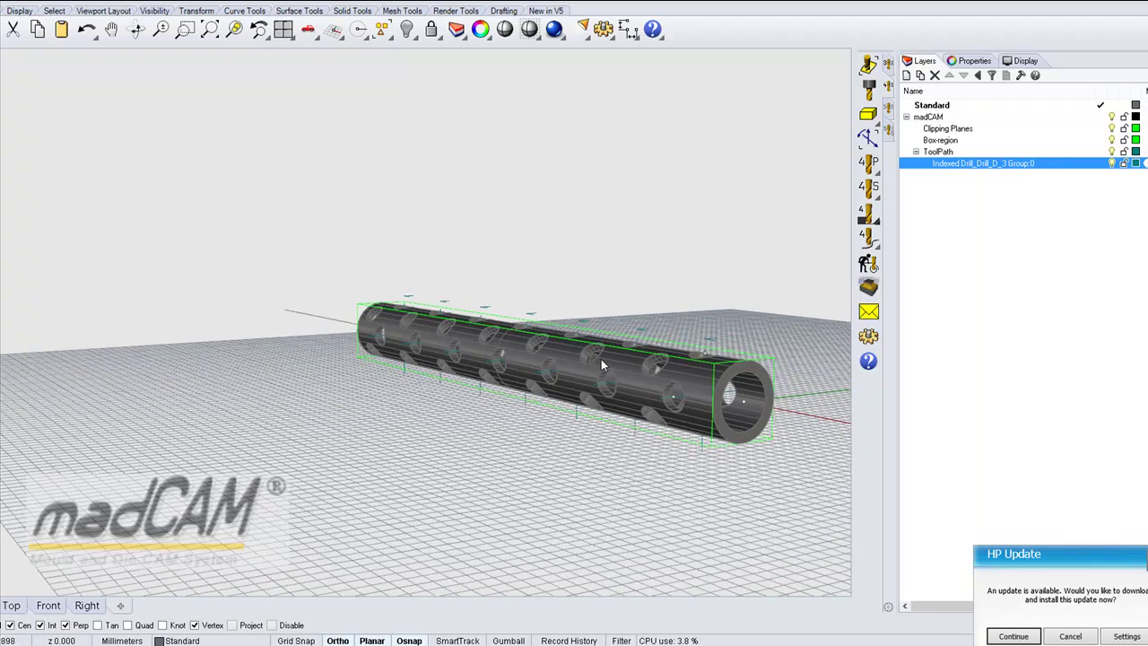
scroll(636, 363, up, 5)
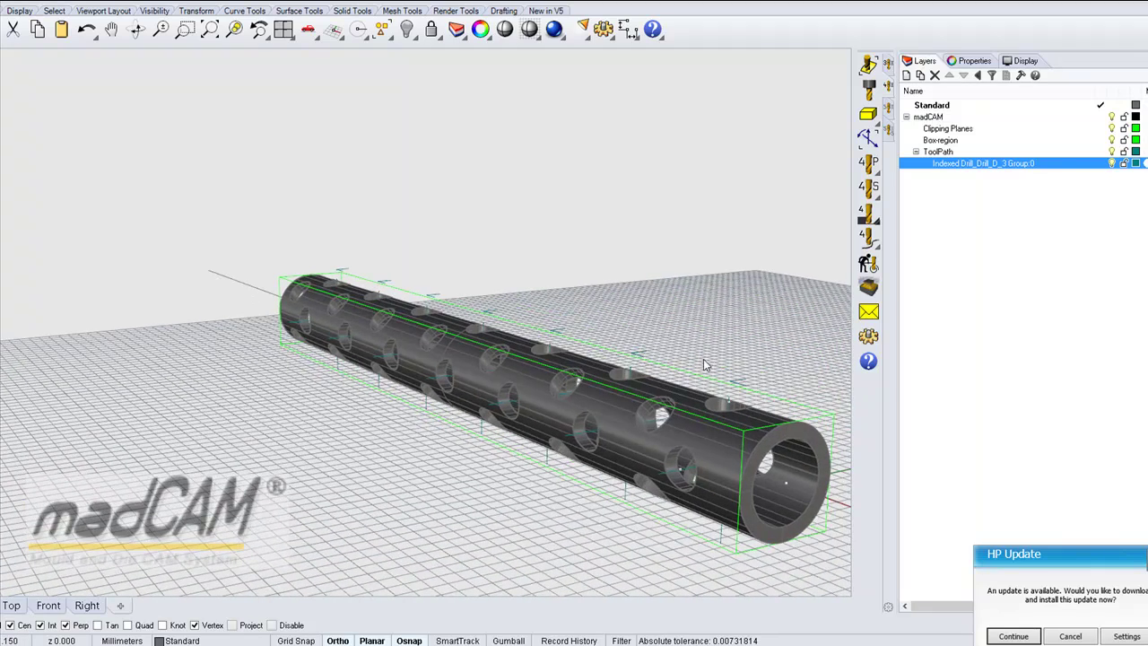
click(741, 382)
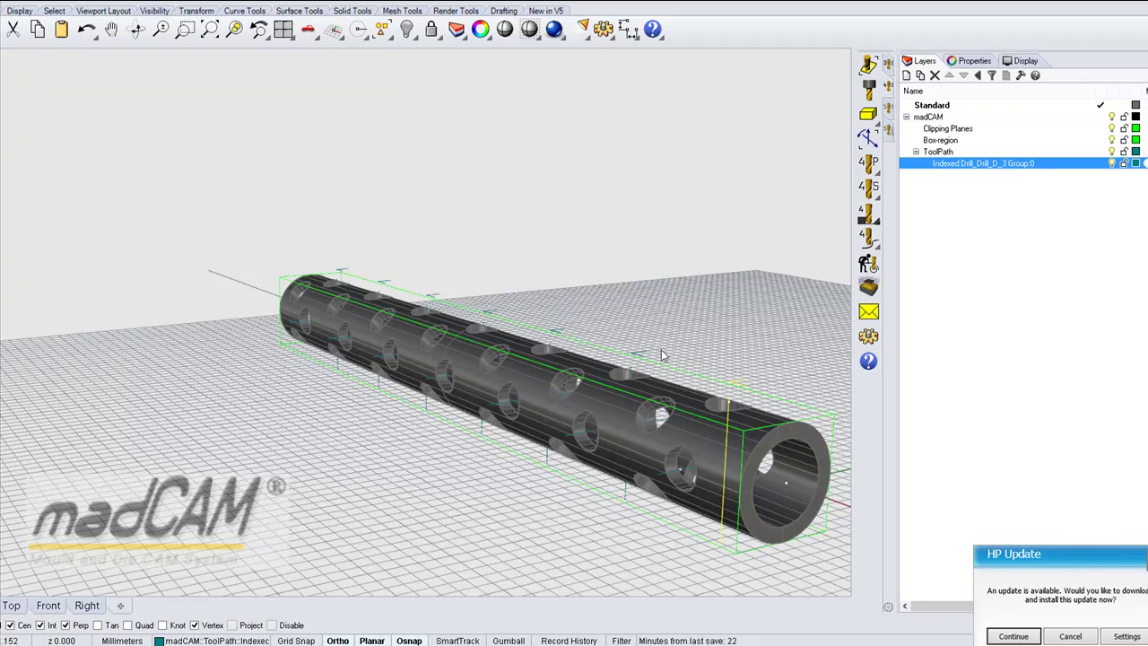
right_drag(618, 499, 619, 482)
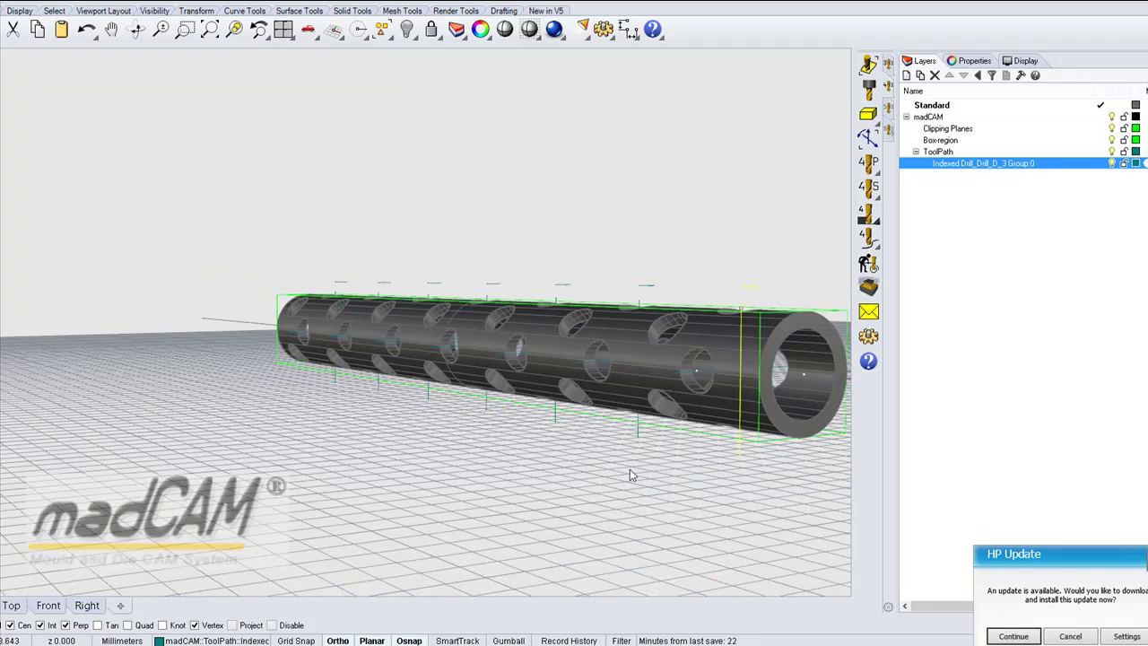
scroll(629, 480, up, 2)
shift+click(445, 394)
shift+click(377, 384)
shift+click(321, 371)
shift+click(275, 368)
scroll(371, 378, down, 2)
scroll(370, 378, down, 3)
right_drag(406, 378, 372, 358)
scroll(407, 379, up, 4)
scroll(373, 359, up, 6)
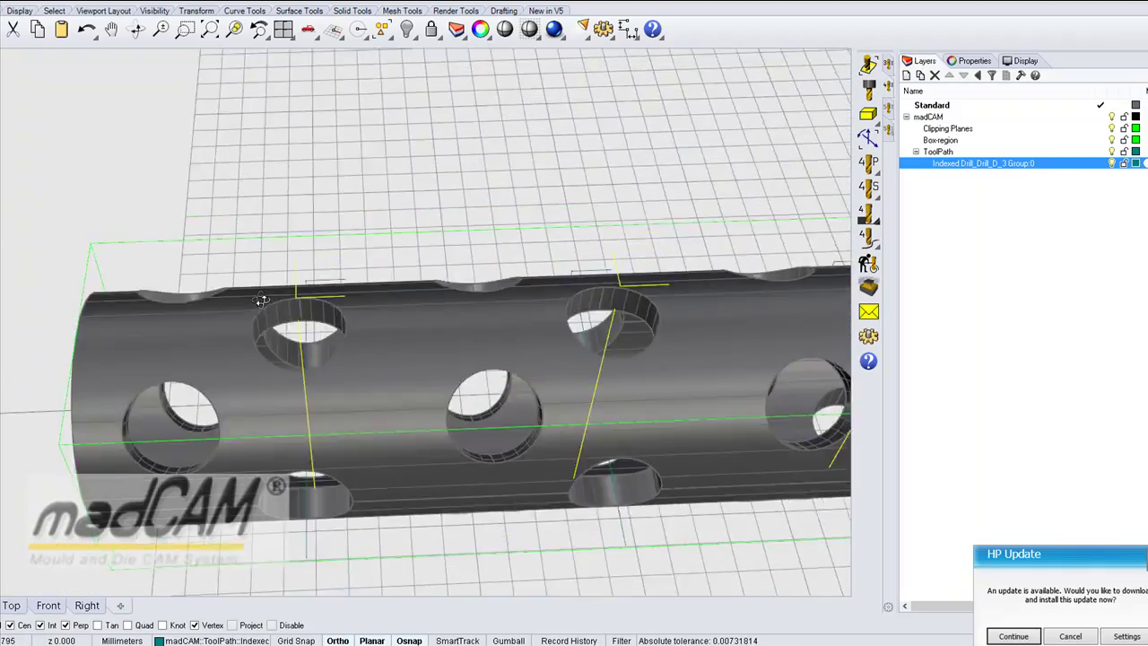
right_drag(260, 299, 250, 248)
key(ctrl+F2)
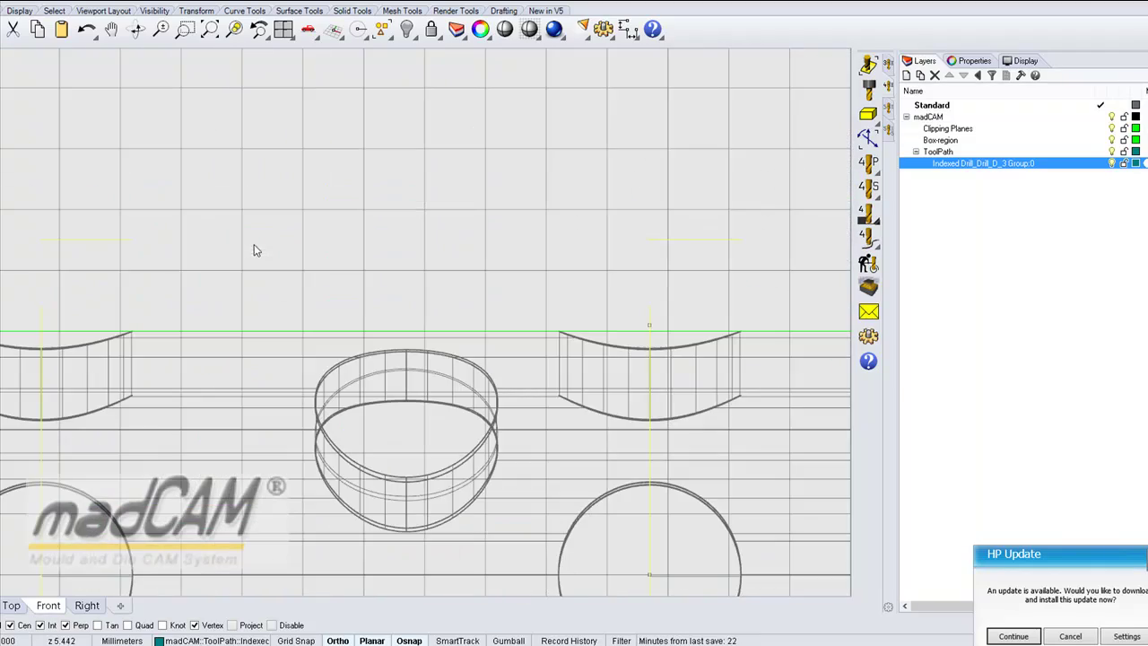
ctrl+right_drag(482, 256, 538, 394)
right_drag(284, 318, 553, 393)
scroll(352, 377, up, 5)
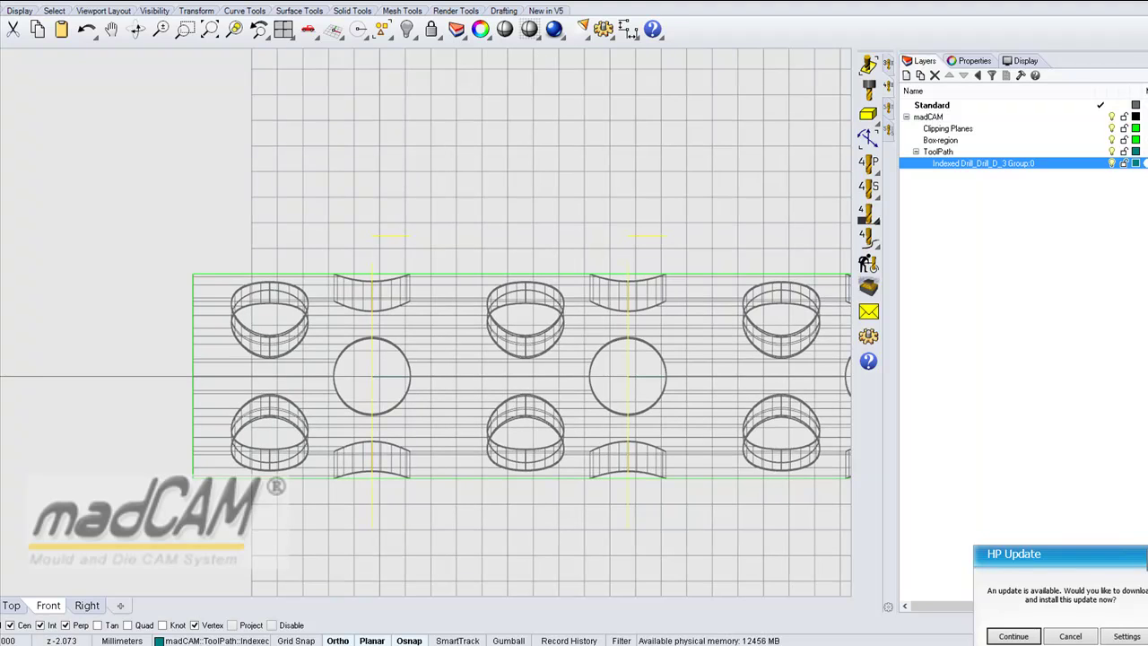
click(422, 571)
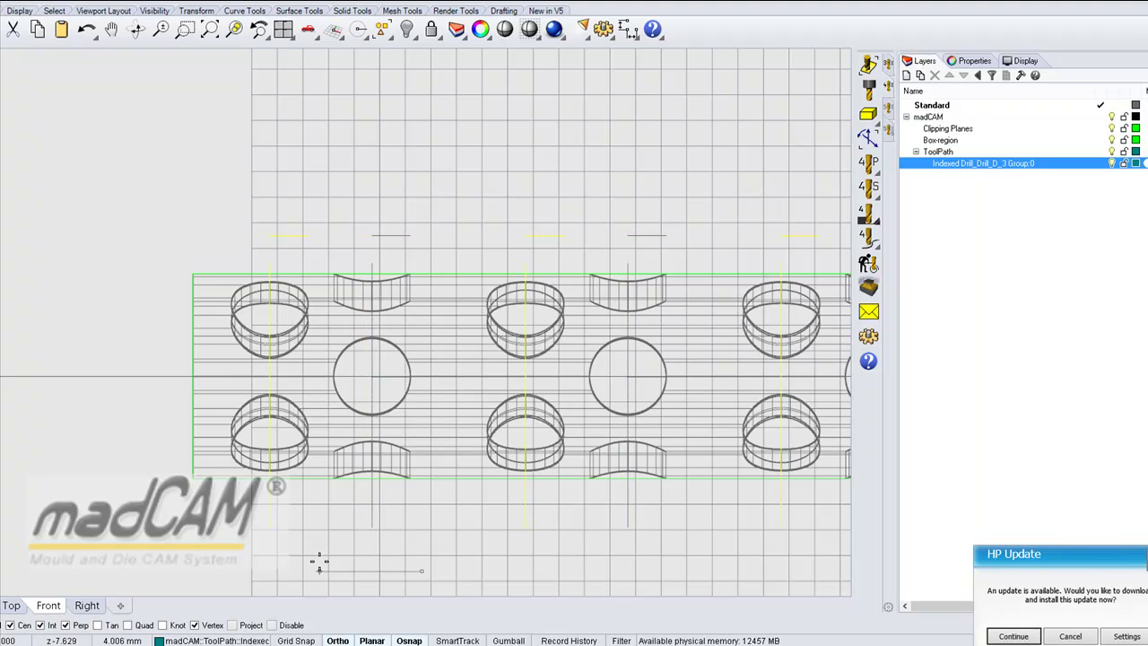
right_click(319, 562)
Rotate the newly copied row of seven vertical drilling toolpaths 45 degrees about the tube's centre axis, in line with the staggered diagonal holes.
ctrl+right_drag(319, 520, 326, 580)
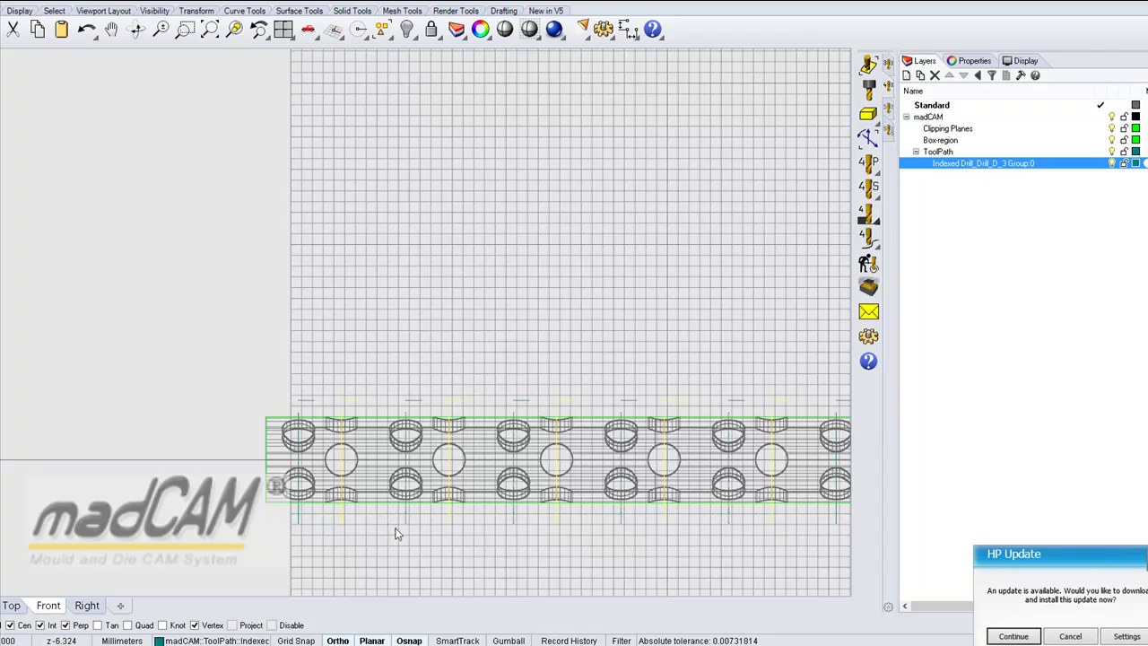
scroll(397, 533, down, 2)
key(ctrl+F4)
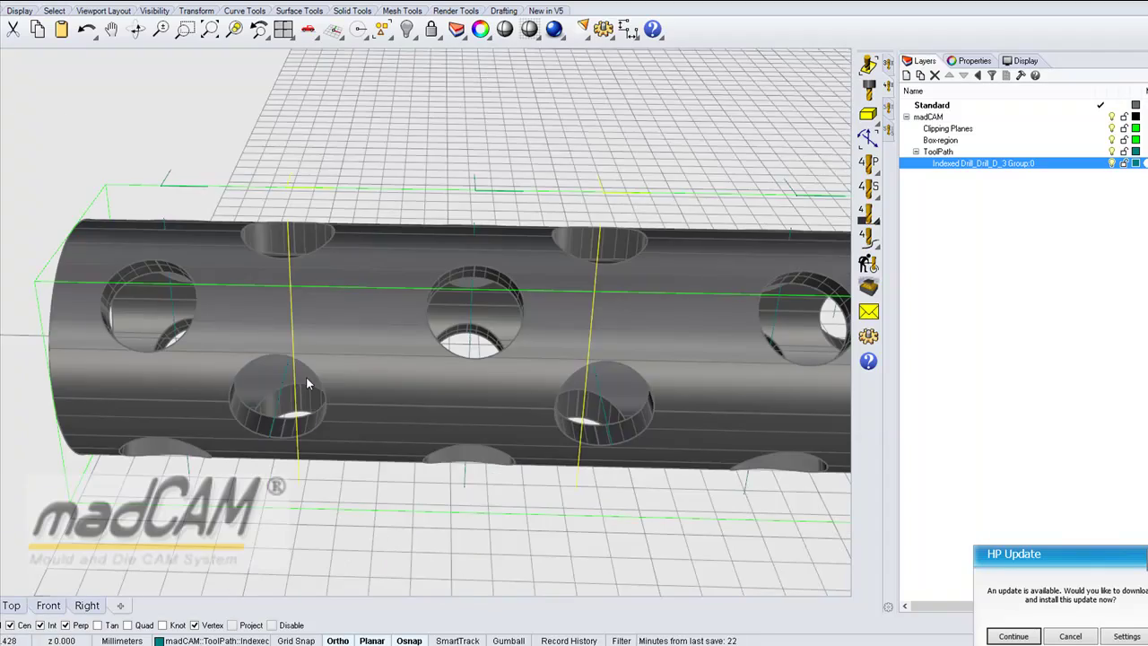
scroll(322, 421, down, 4)
right_drag(323, 425, 283, 363)
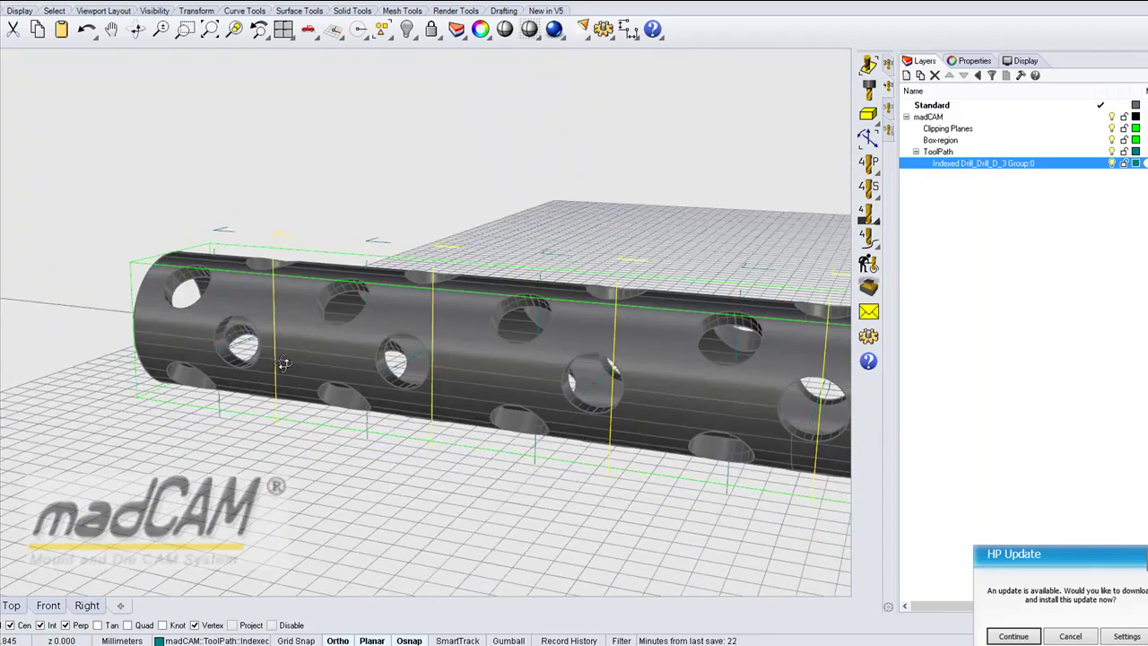
click(224, 420)
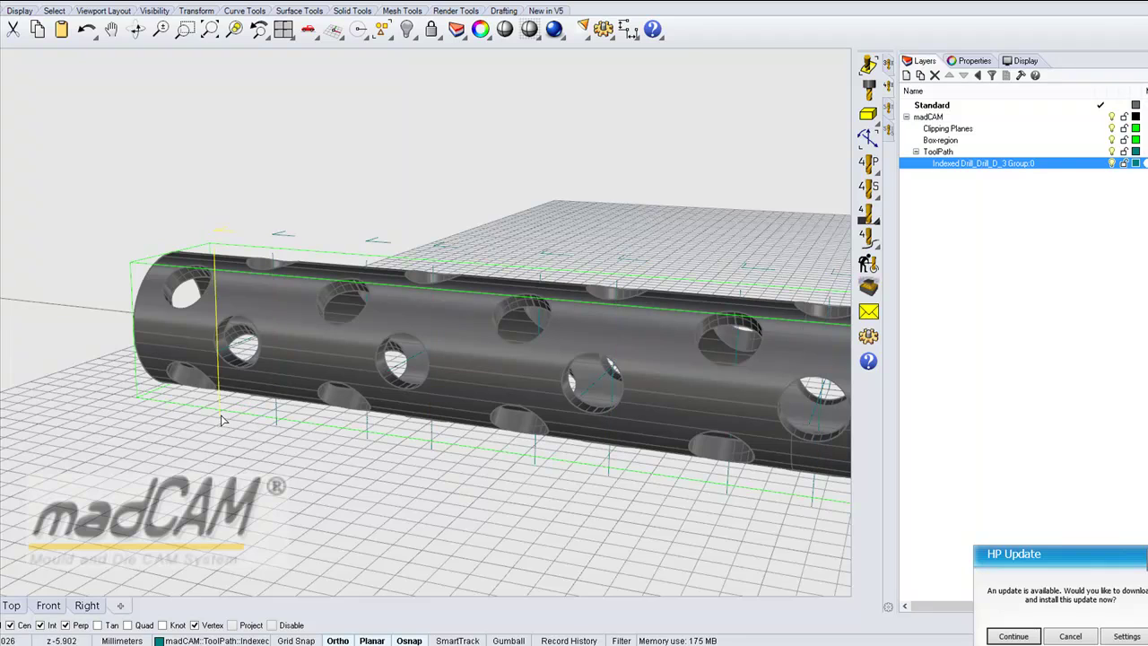
shift+click(366, 439)
right_drag(367, 442, 401, 509)
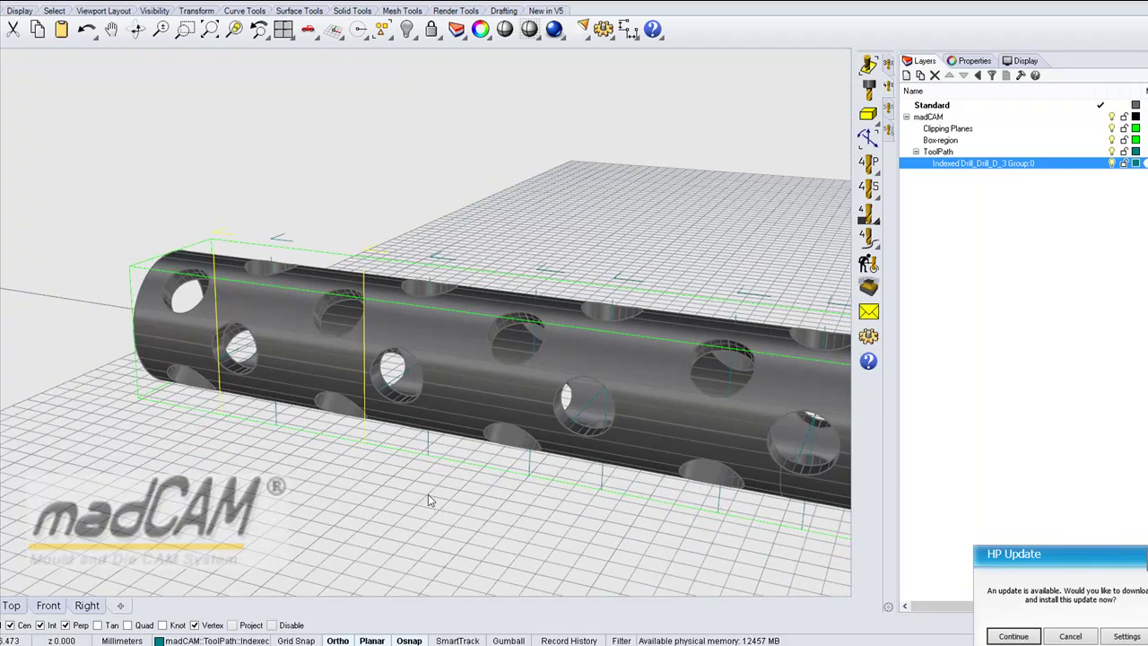
click(530, 484)
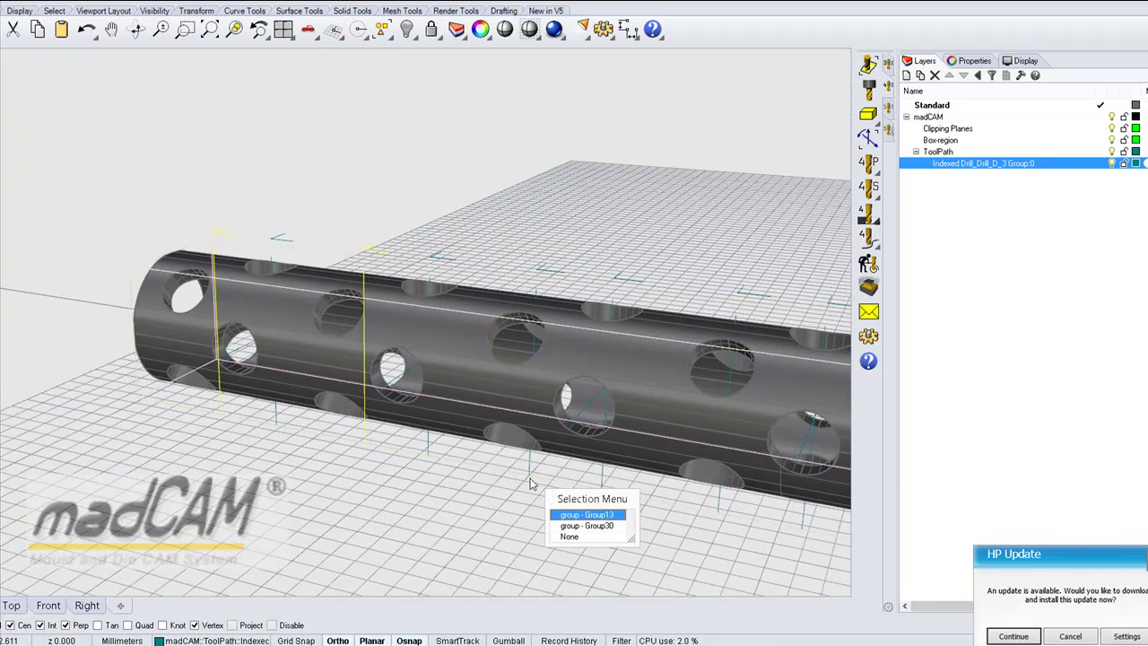
click(574, 526)
right_drag(545, 538, 668, 550)
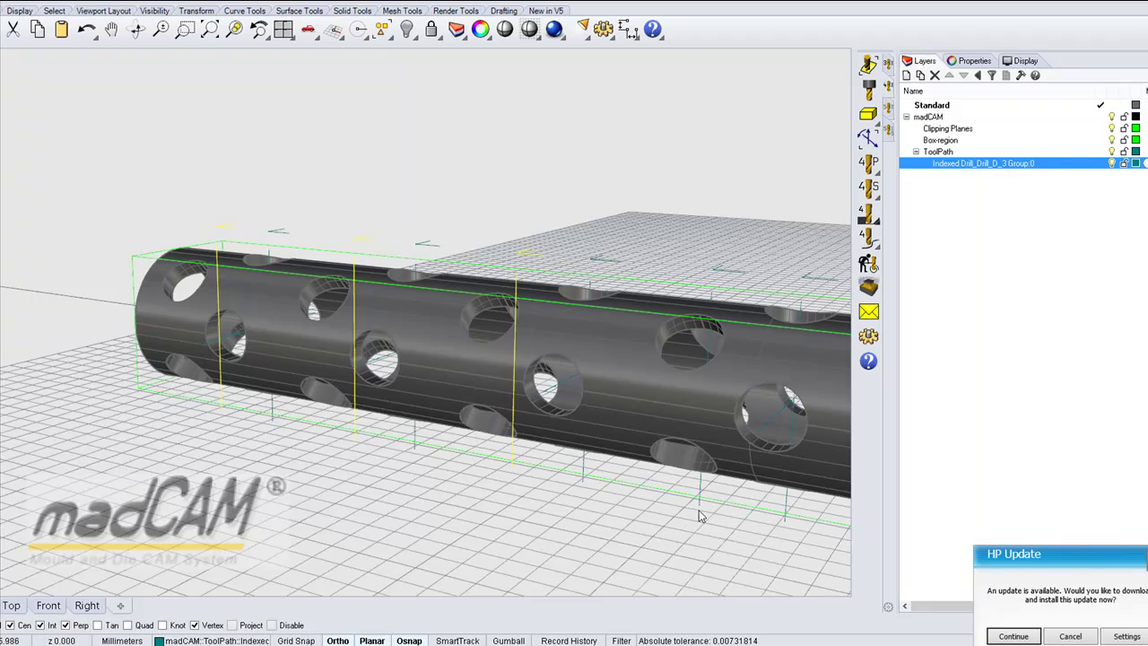
scroll(547, 456, down, 6)
shift+right_drag(645, 538, 540, 490)
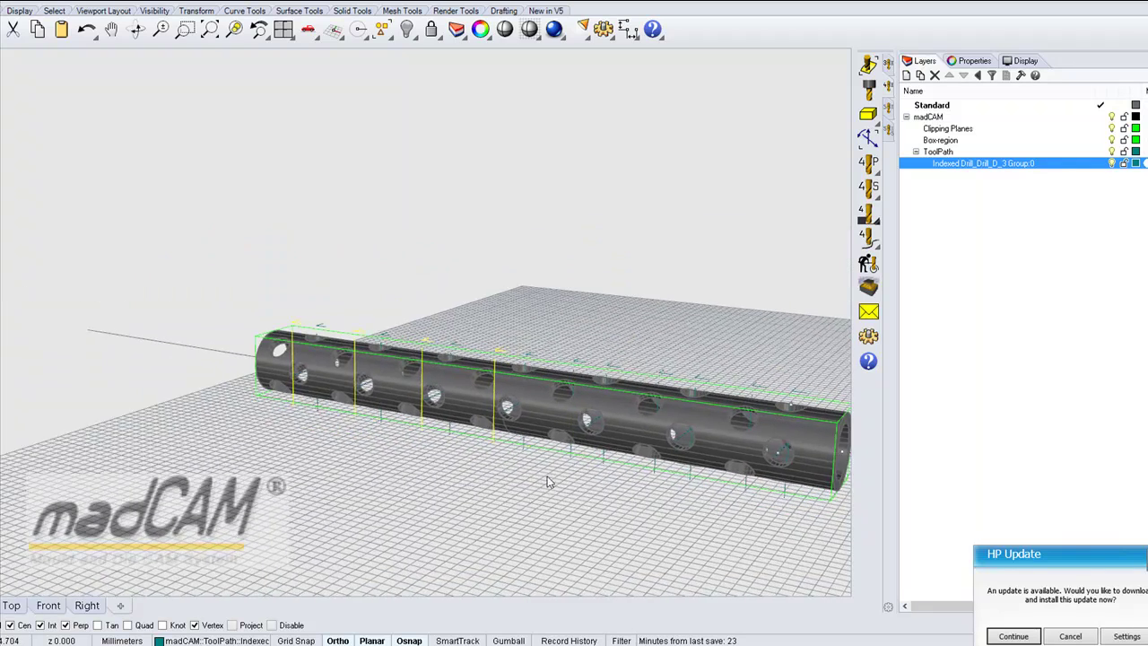
scroll(579, 463, up, 2)
shift+click(585, 453)
shift+click(719, 472)
ctrl+right_drag(664, 477, 609, 452)
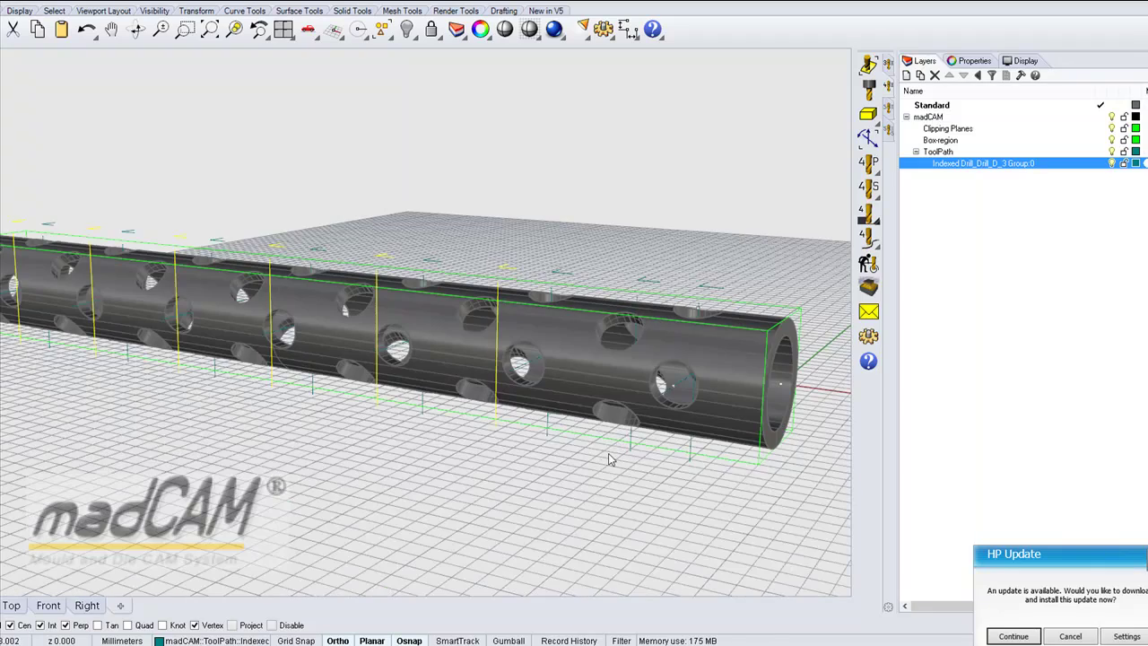
shift+click(632, 455)
right_drag(690, 480, 613, 507)
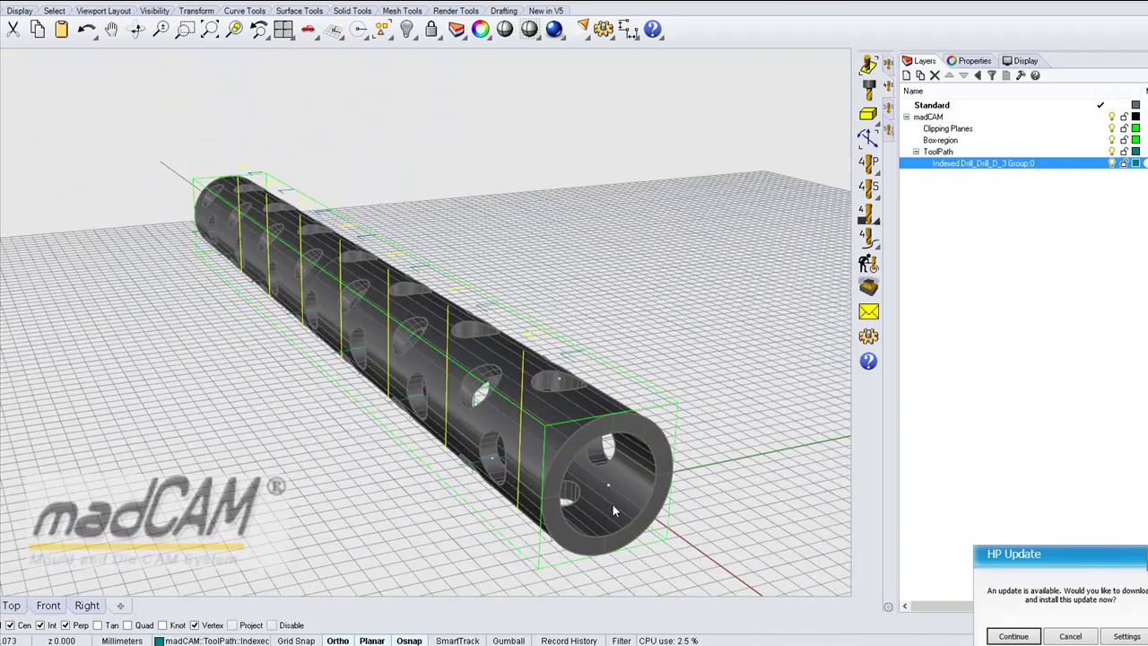
key(ctrl+F2)
key(ctrl+F3)
ctrl+right_drag(466, 394, 466, 399)
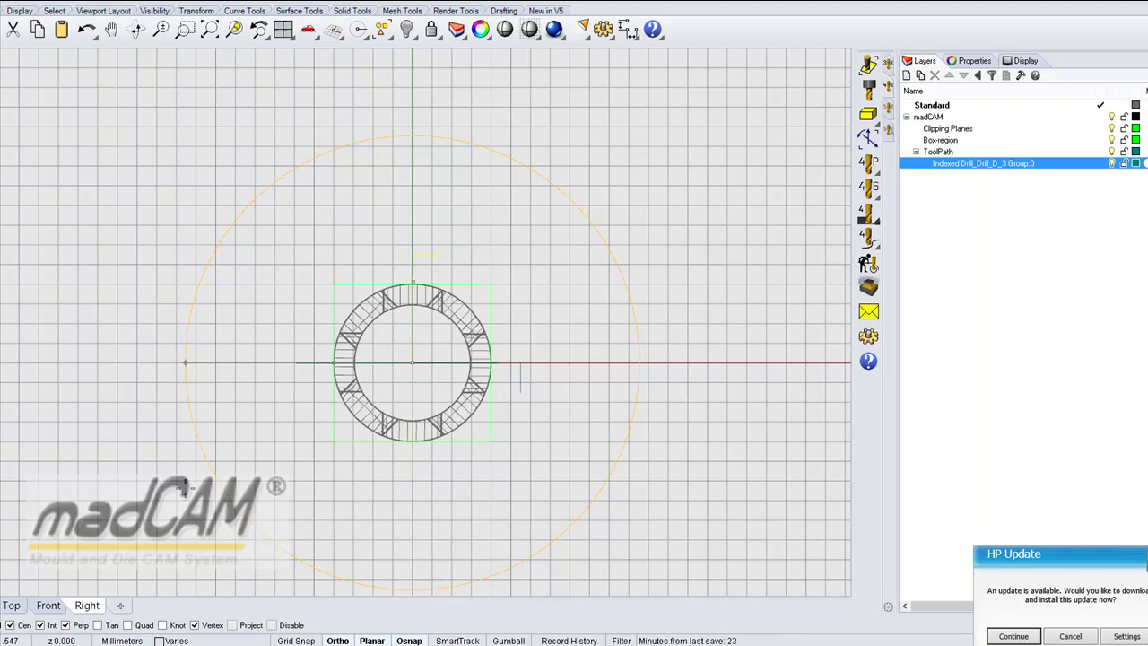
key(Return)
Rotate a copy of the whole row of diagonal drilling toolpaths 270 degrees about the tube's centre axis.
right_drag(185, 493, 518, 516)
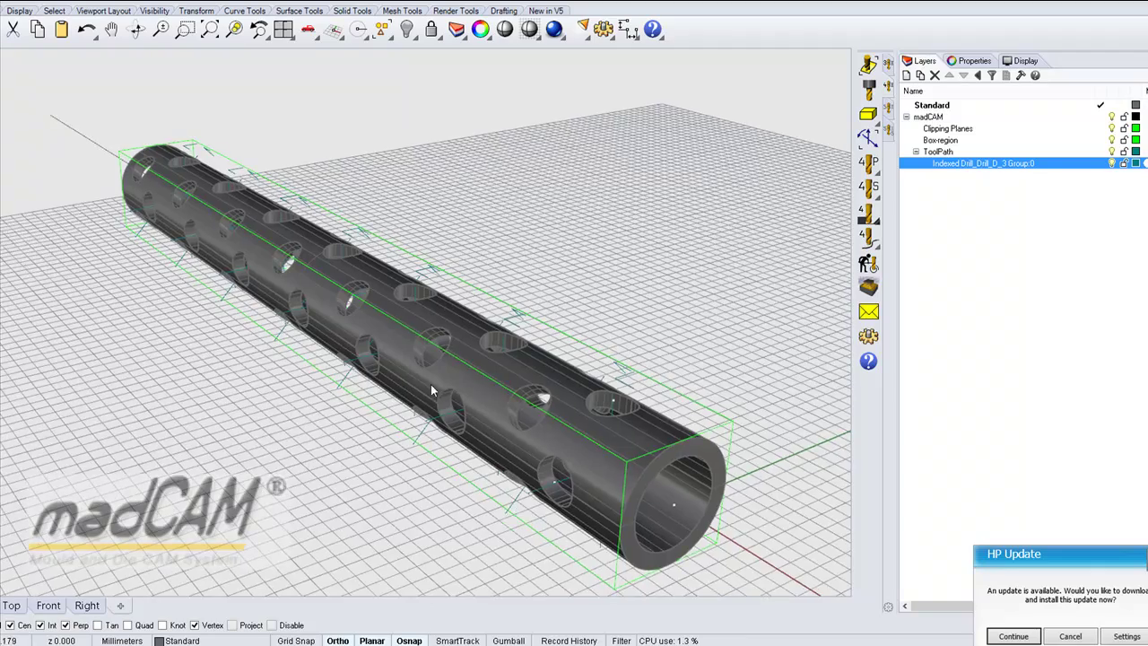
scroll(431, 366, up, 8)
right_drag(446, 340, 402, 369)
scroll(444, 372, down, 6)
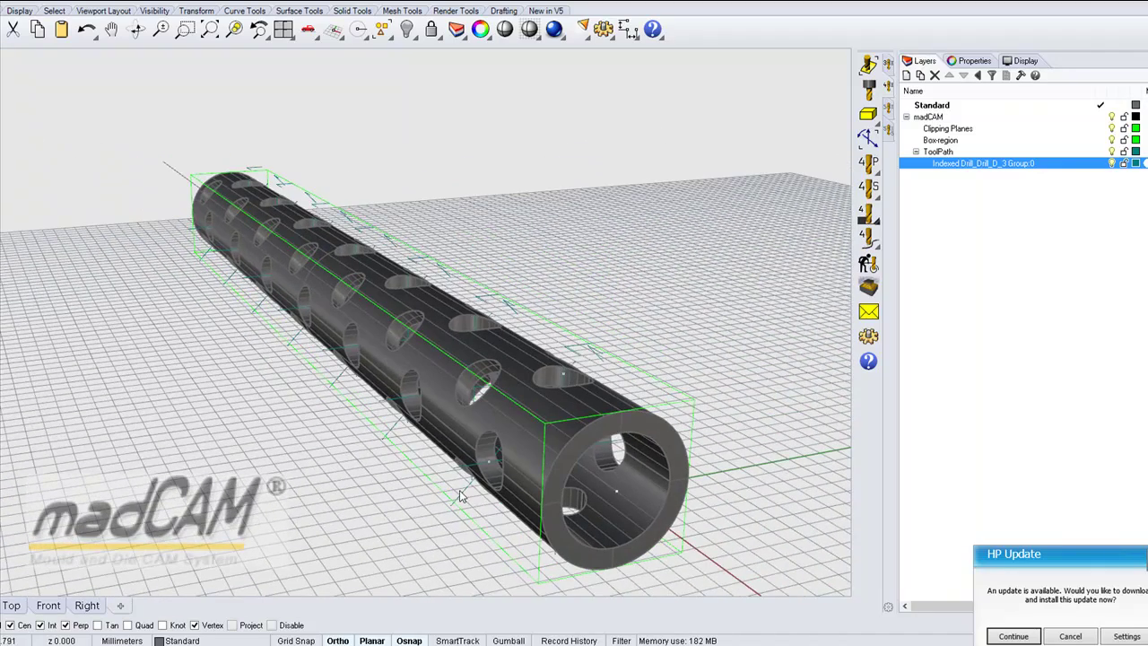
shift+click(394, 430)
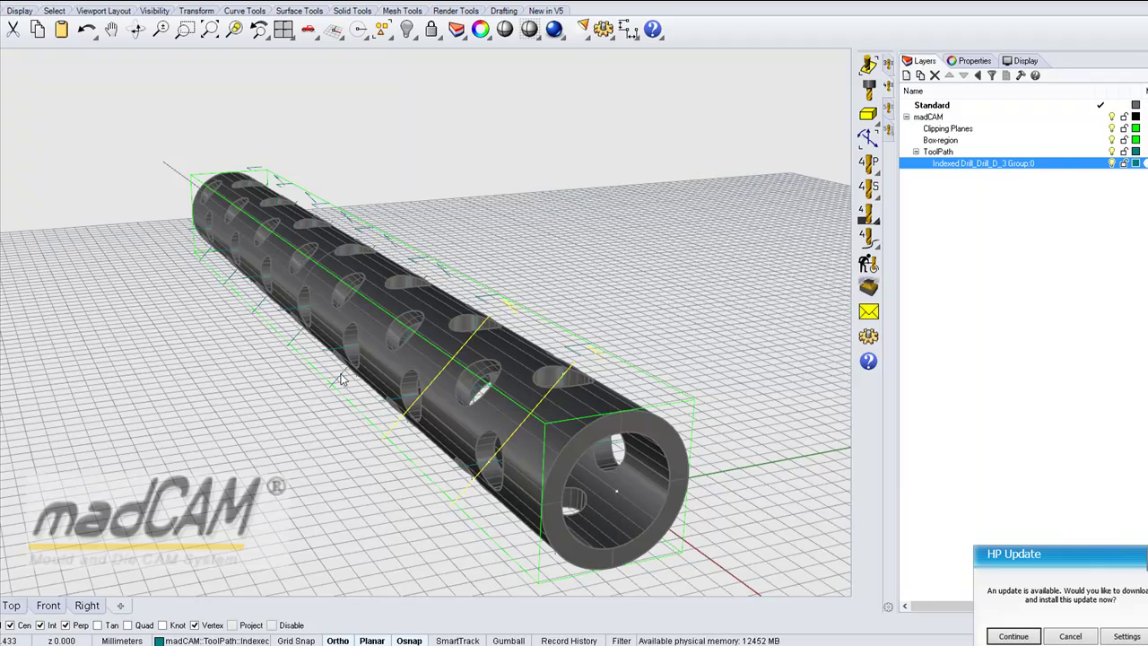
scroll(321, 328, up, 3)
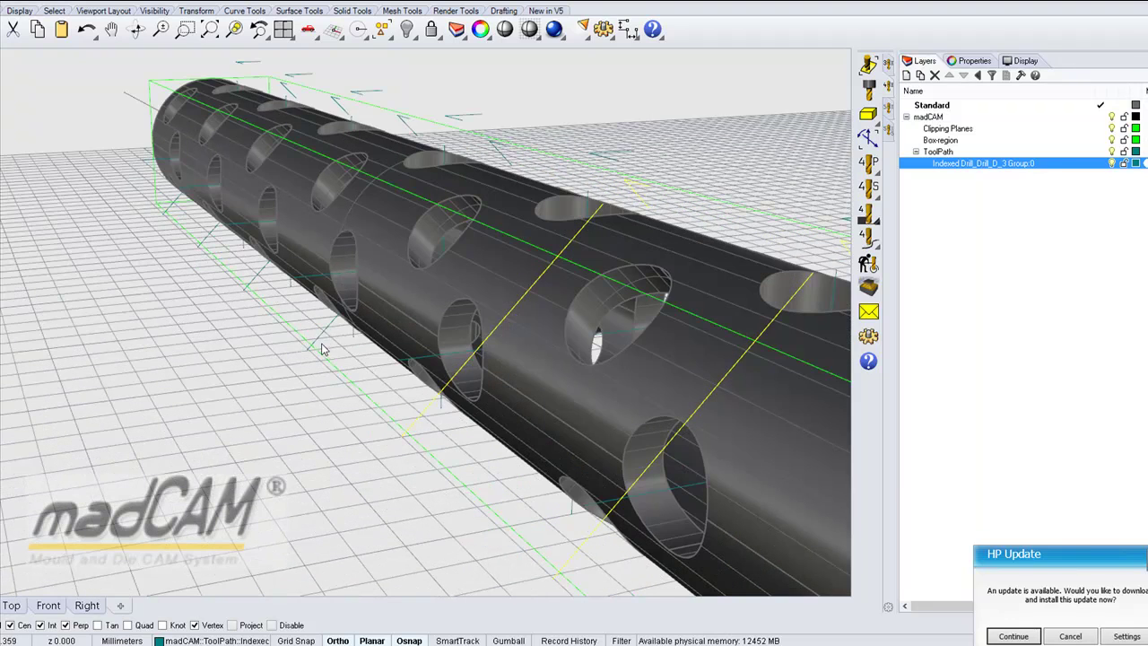
scroll(325, 314, up, 2)
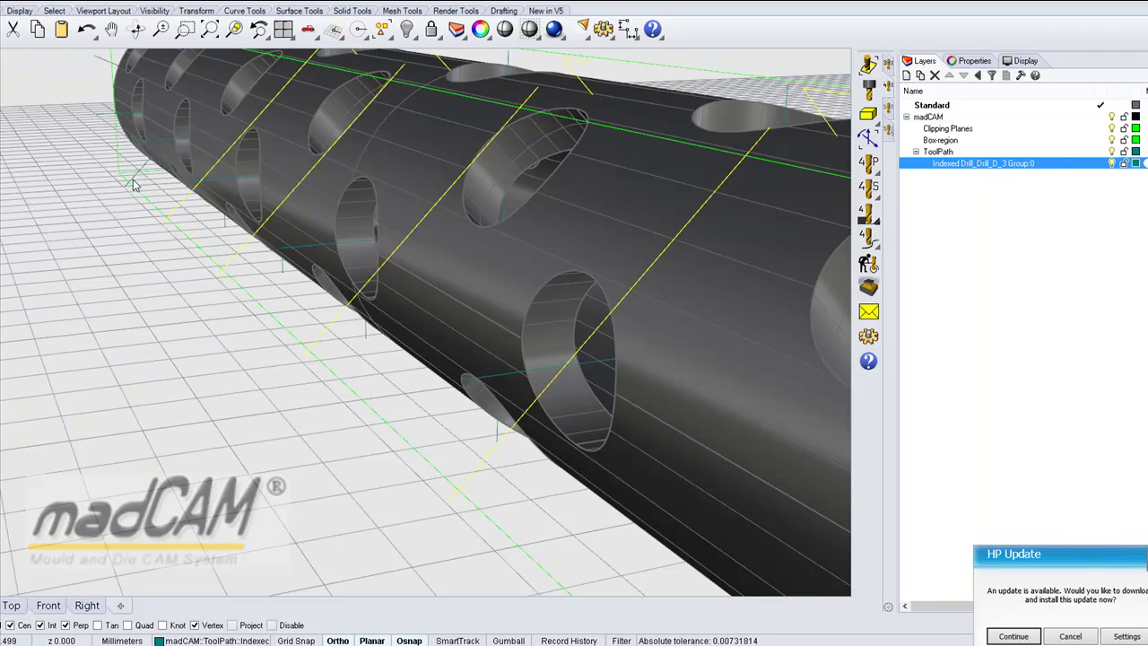
scroll(245, 287, down, 6)
right_drag(257, 328, 395, 371)
scroll(397, 371, down, 5)
right_drag(295, 392, 354, 386)
key(ctrl+F3)
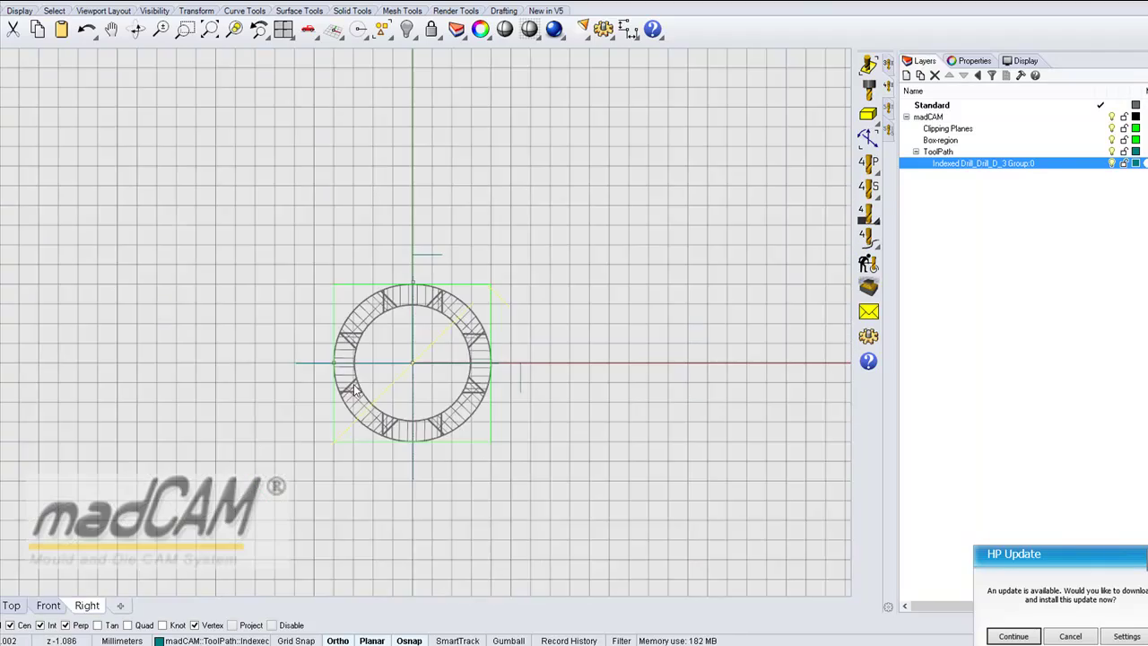
scroll(434, 288, down, 3)
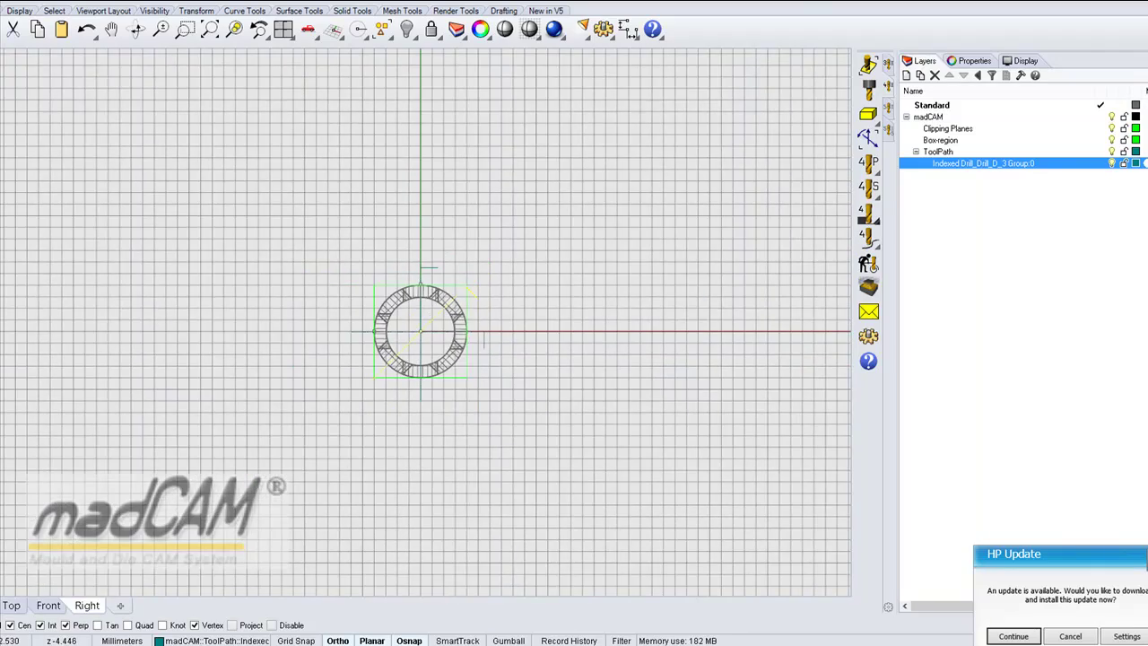
key(Return)
click(497, 215)
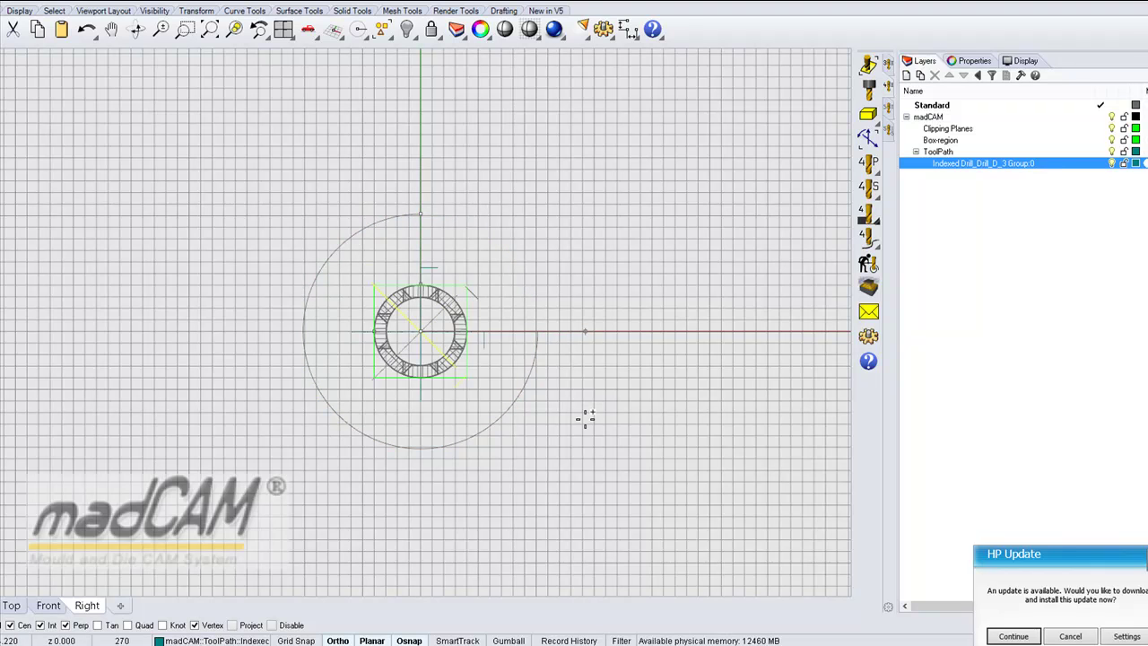
click(585, 419)
Run the machining simulation of all the drilling toolpaths on the tube in perspective.
key(ctrl+F4)
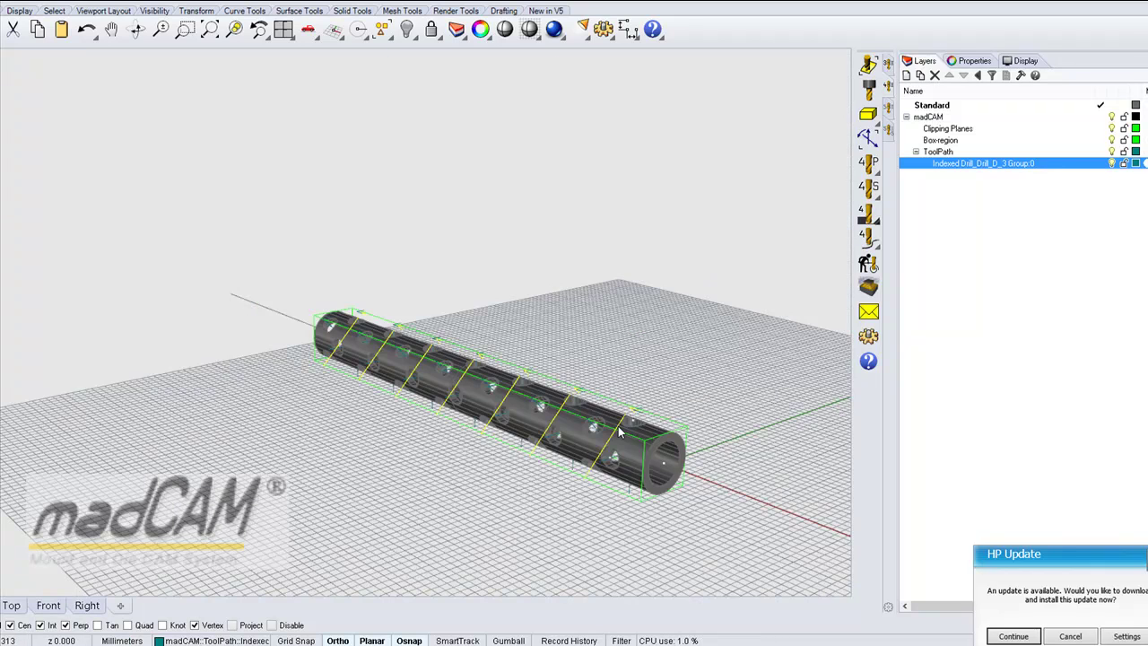
right_drag(531, 414, 402, 272)
scroll(401, 272, down, 6)
right_drag(478, 328, 454, 295)
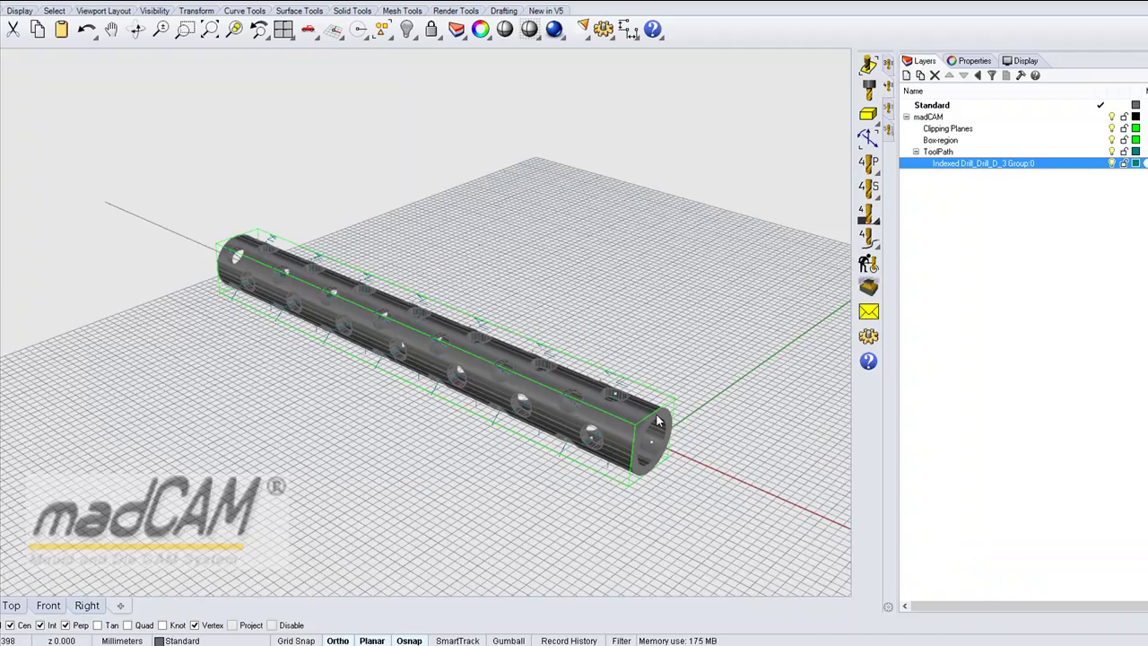
right_drag(641, 419, 629, 391)
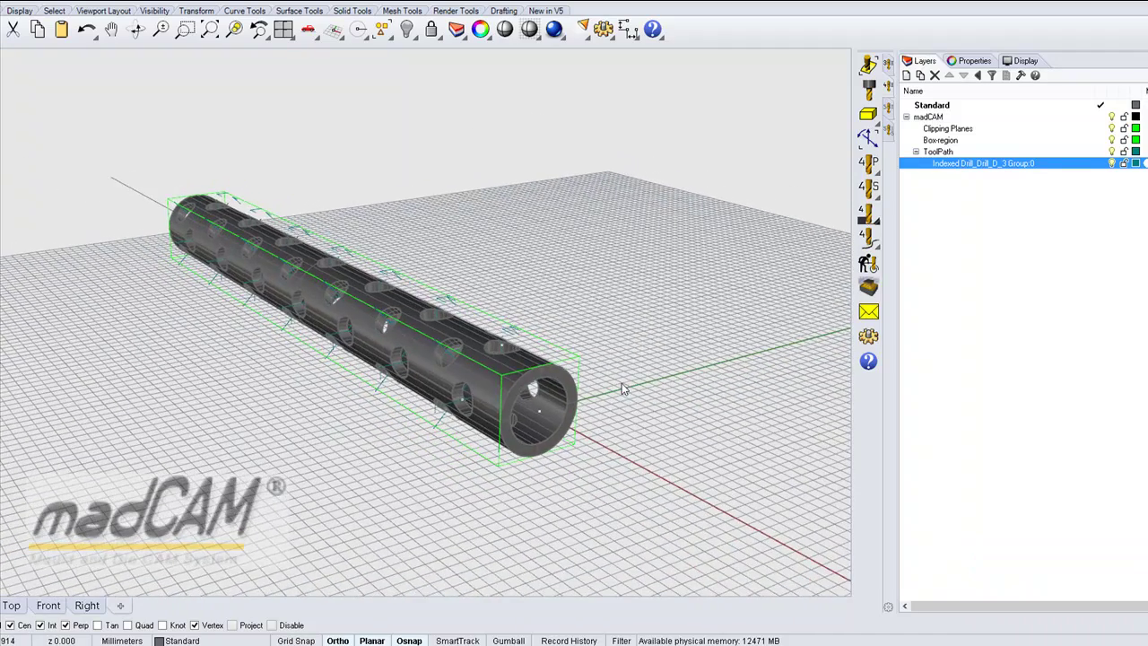
click(868, 287)
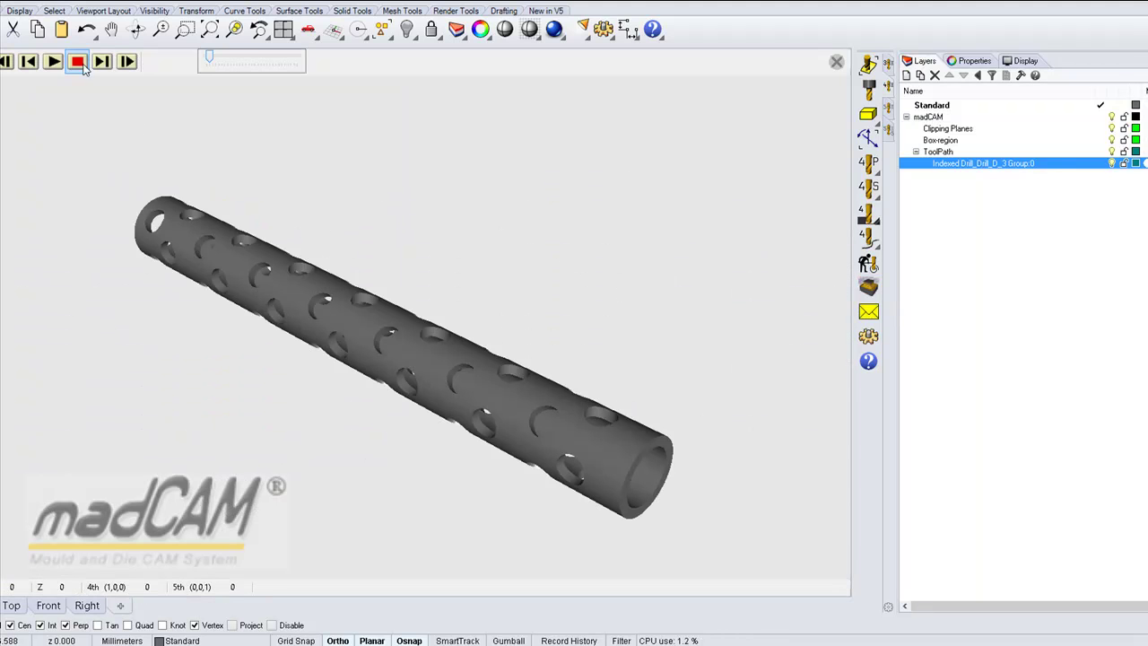
click(53, 61)
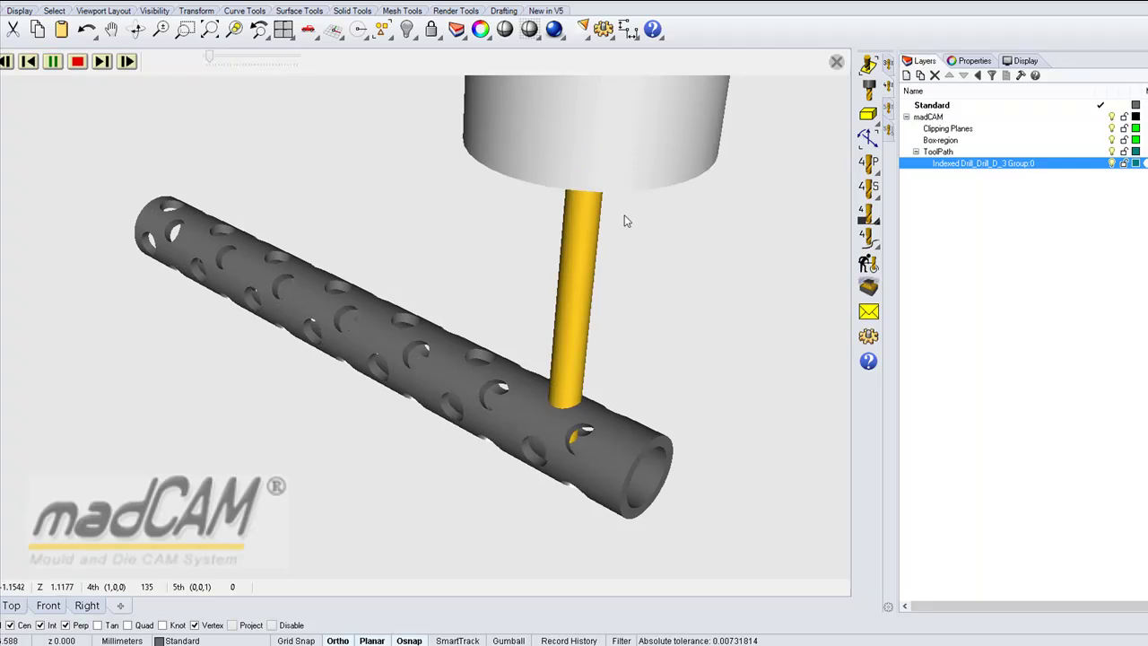